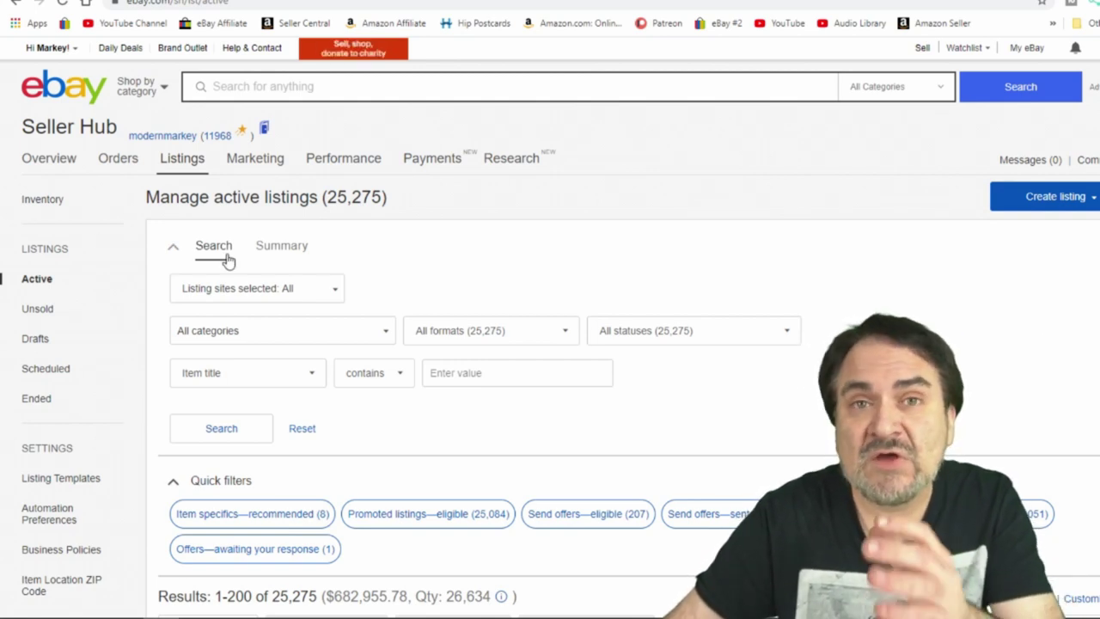
# - Search Research > Sourcing guidance categories for 'baseball cards' and review the results
pyautogui.click(529, 160)
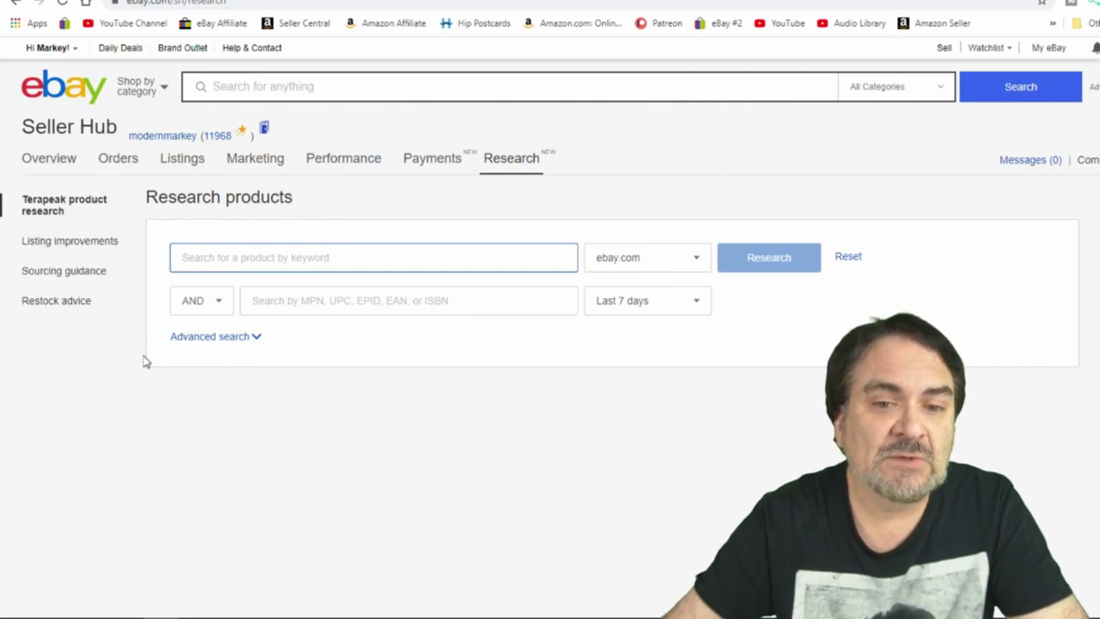
pyautogui.click(74, 272)
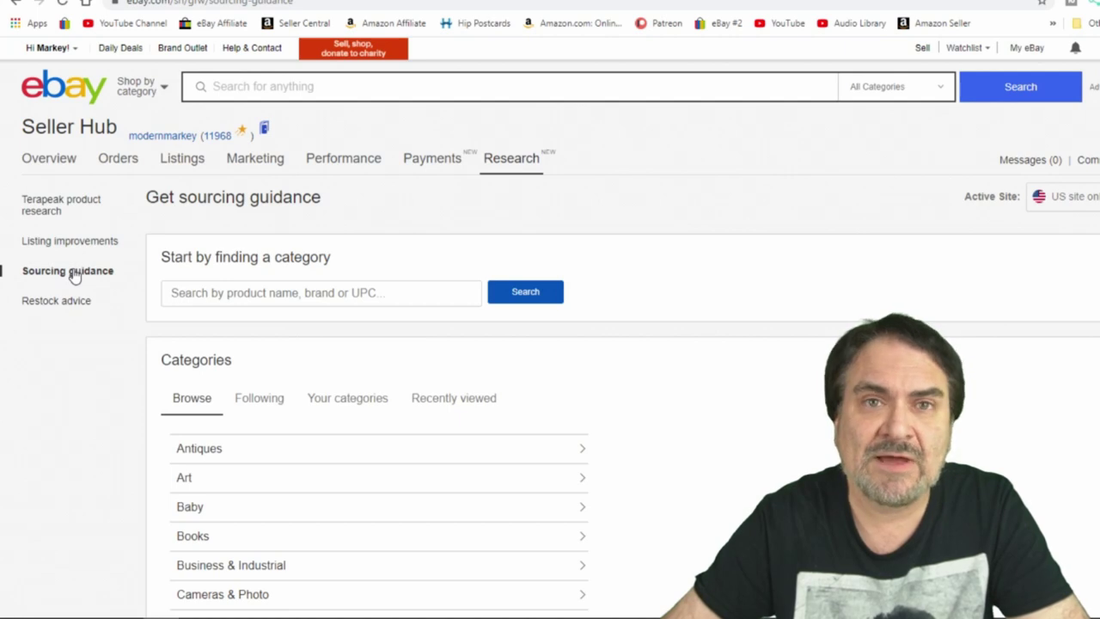
pyautogui.click(272, 293)
pyautogui.write('baseball')
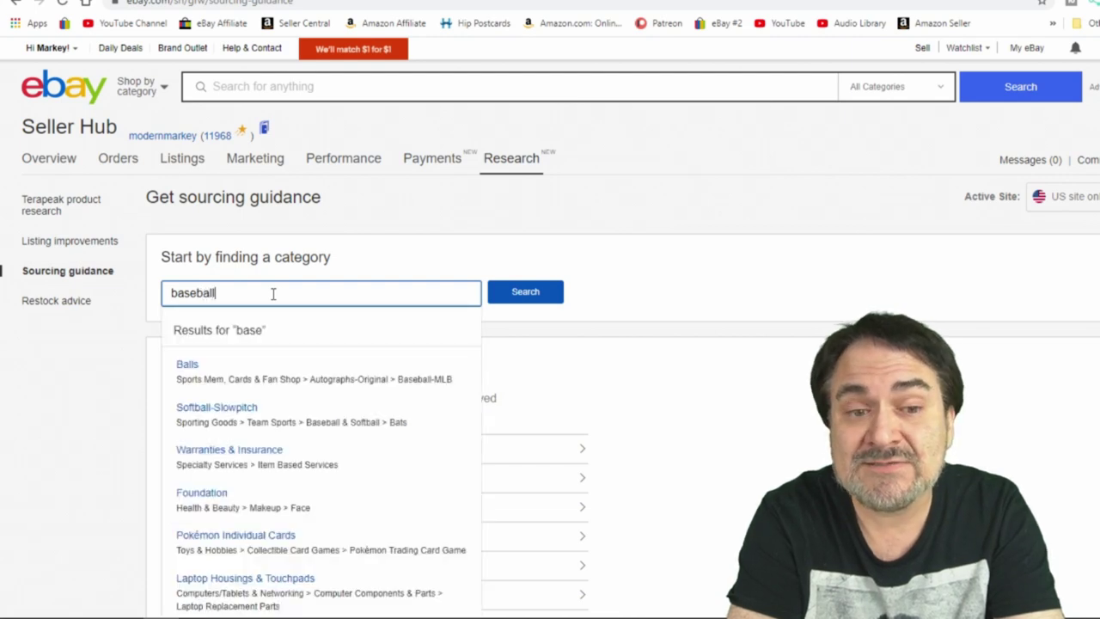
pyautogui.write(' cards')
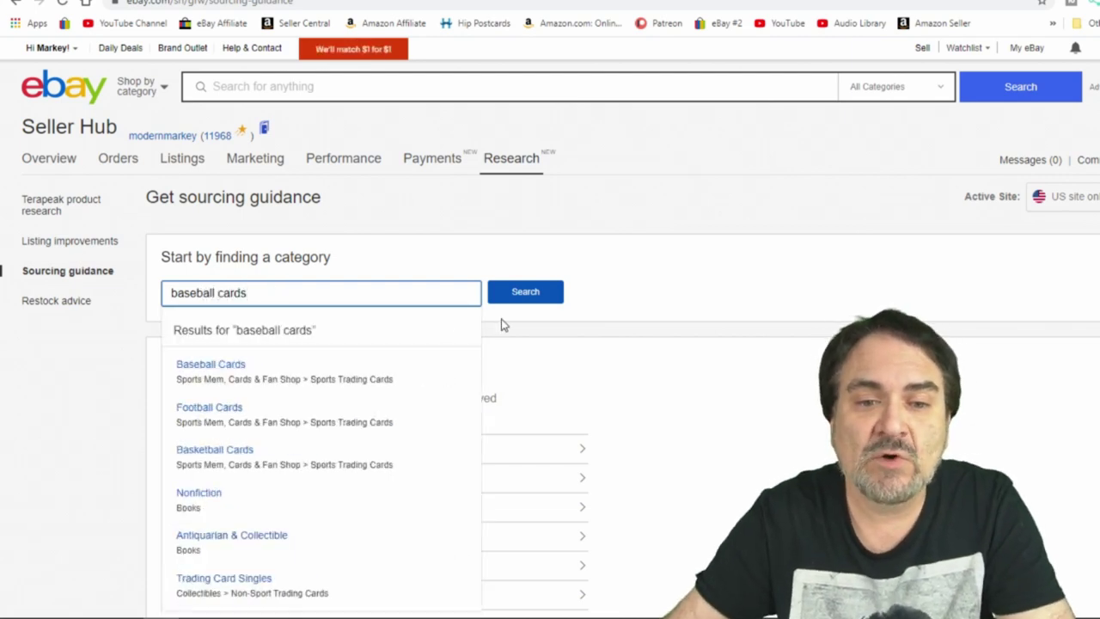
pyautogui.click(531, 292)
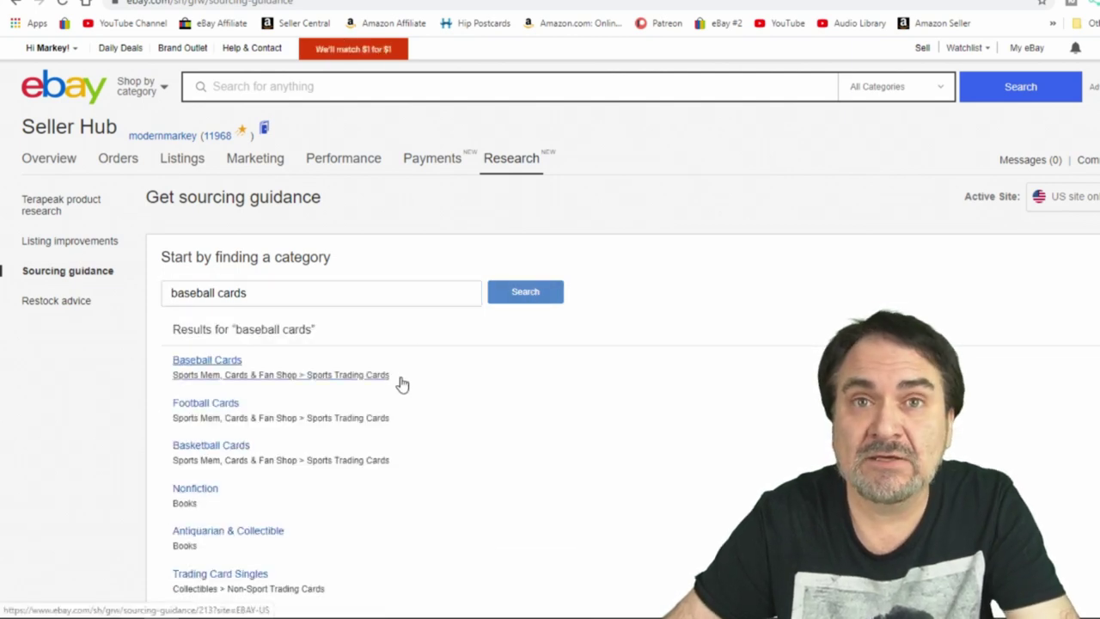
pyautogui.scroll(-3, 405, 366)
pyautogui.scroll(2, 434, 360)
pyautogui.scroll(-3, 435, 347)
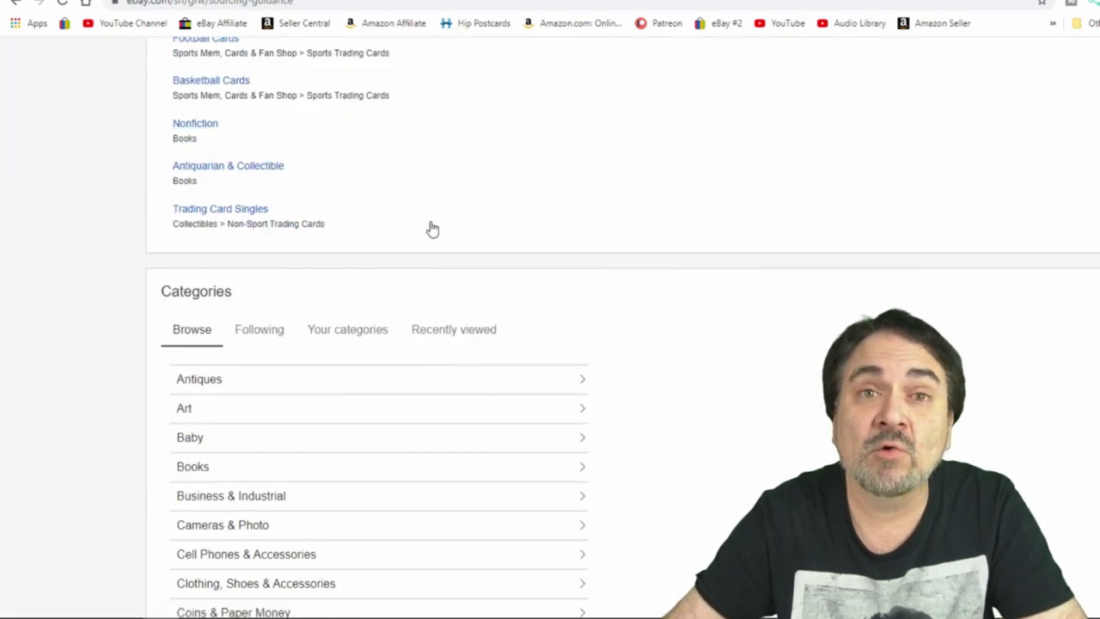
pyautogui.scroll(5, 432, 226)
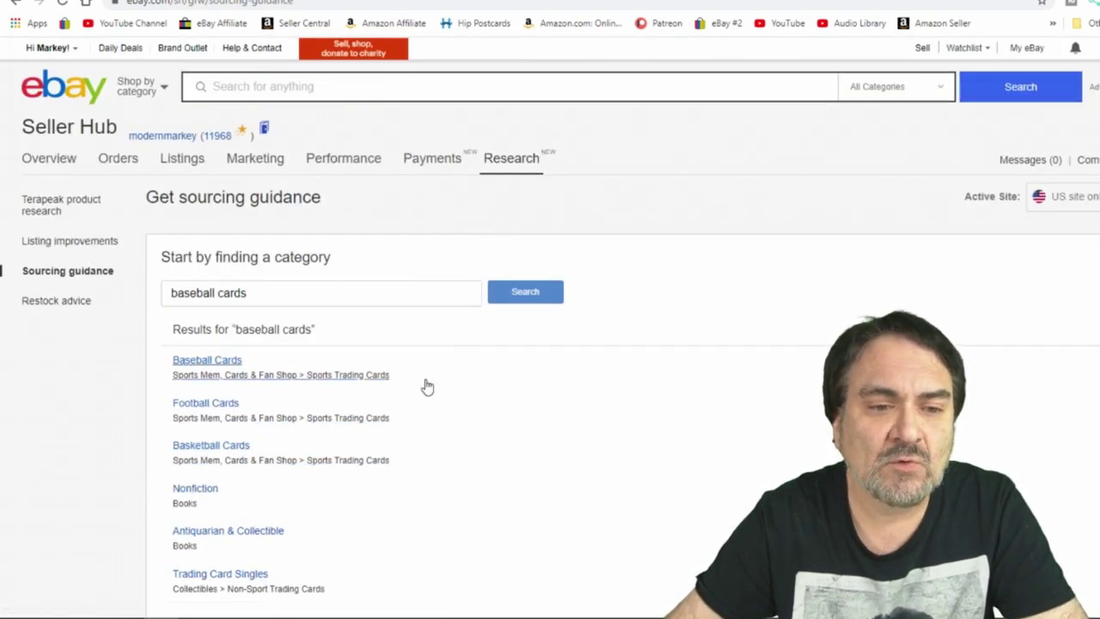
pyautogui.click(212, 361)
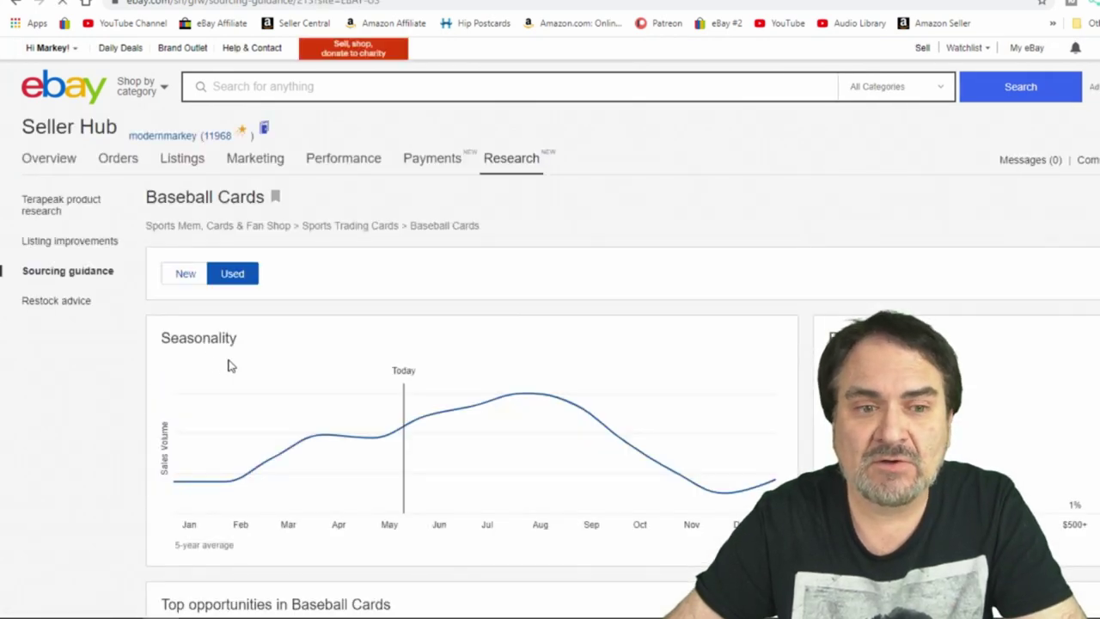
pyautogui.scroll(-1, 777, 260)
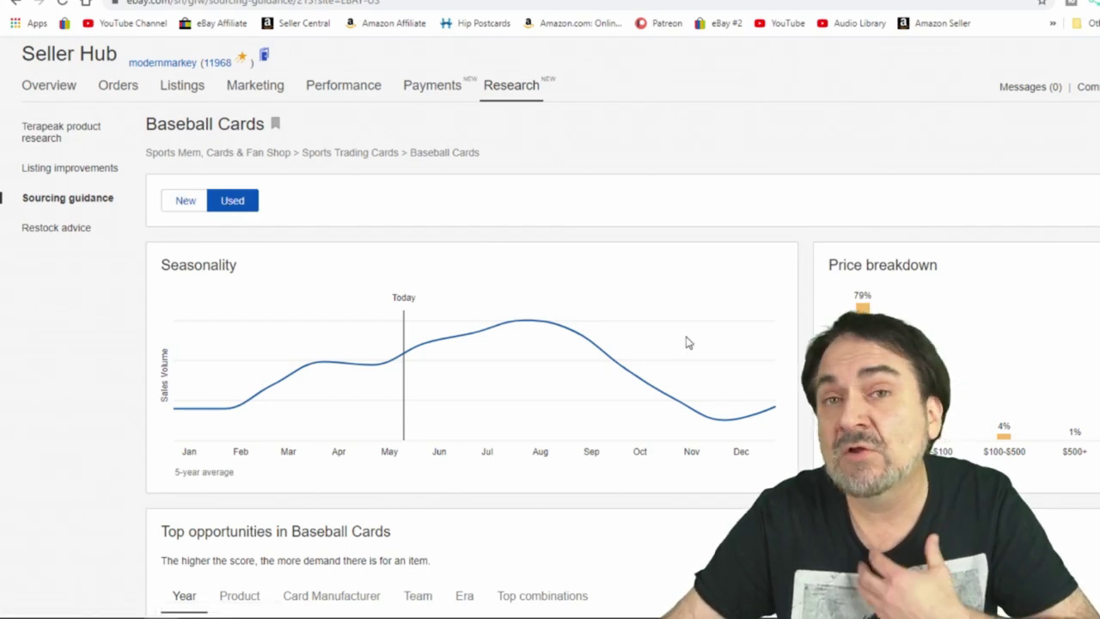
pyautogui.scroll(-2, 686, 343)
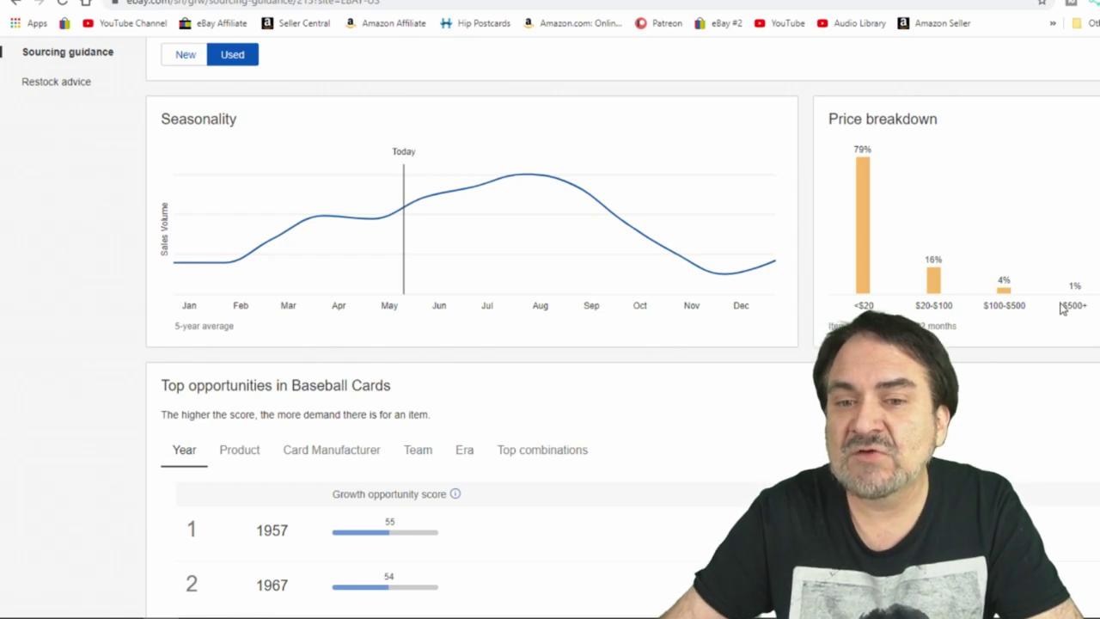
pyautogui.scroll(2, 1063, 301)
pyautogui.scroll(-2, 1062, 302)
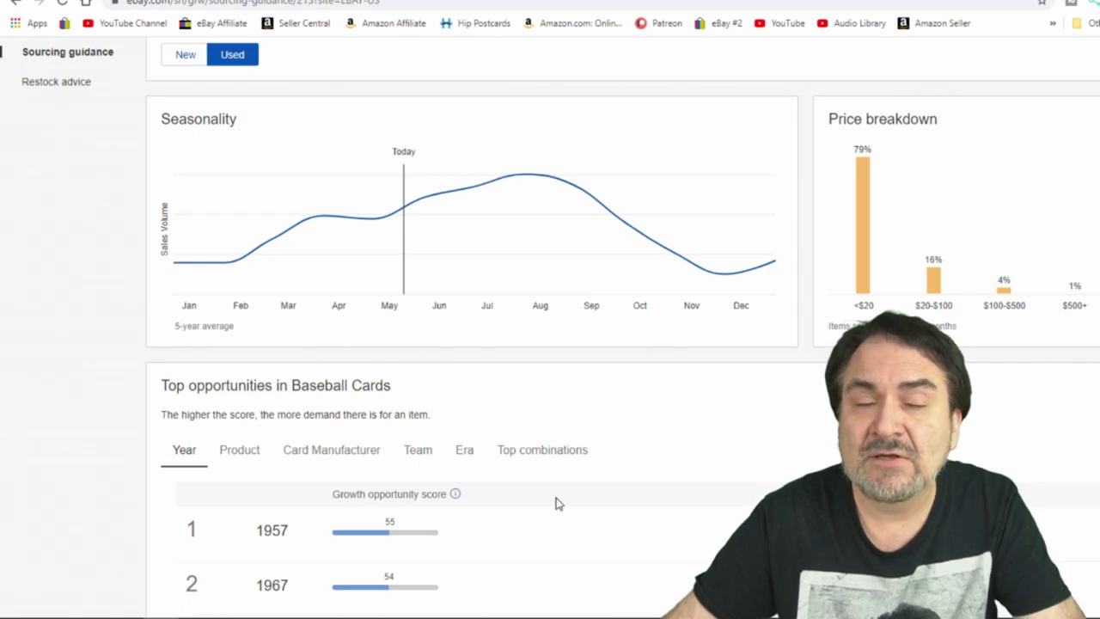
pyautogui.scroll(-3, 555, 503)
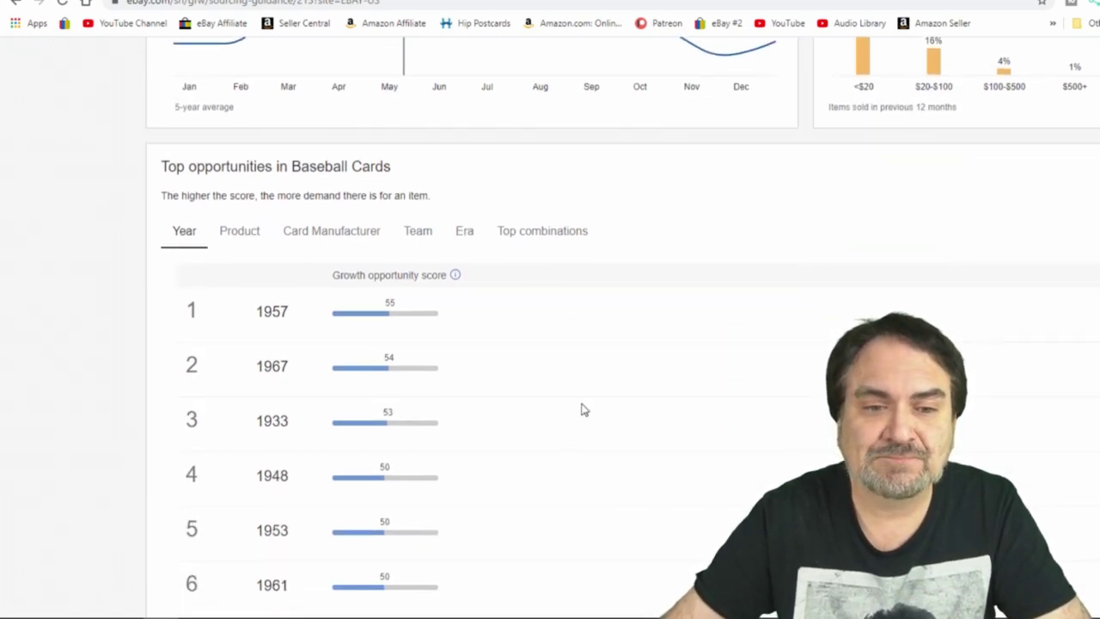
pyautogui.scroll(-2, 640, 327)
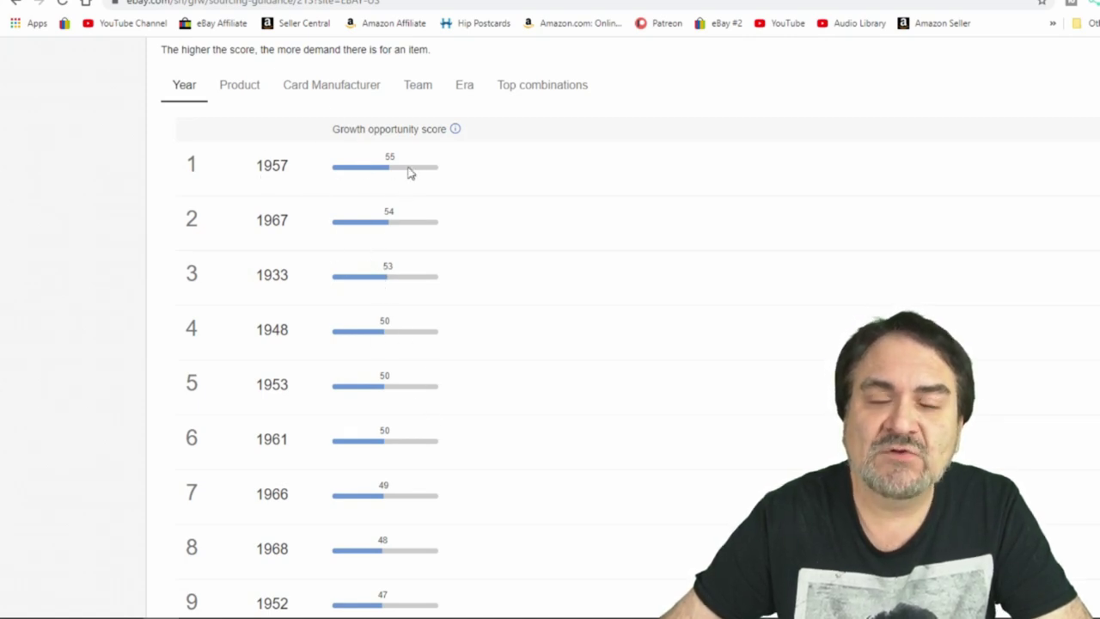
pyautogui.scroll(-4, 409, 189)
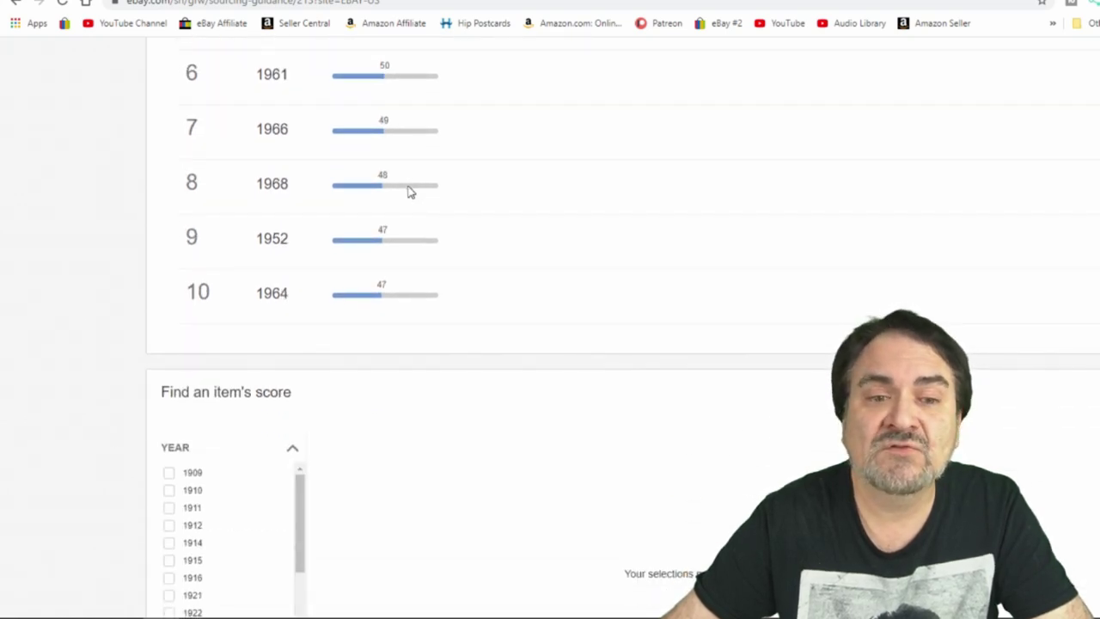
pyautogui.scroll(1, 409, 190)
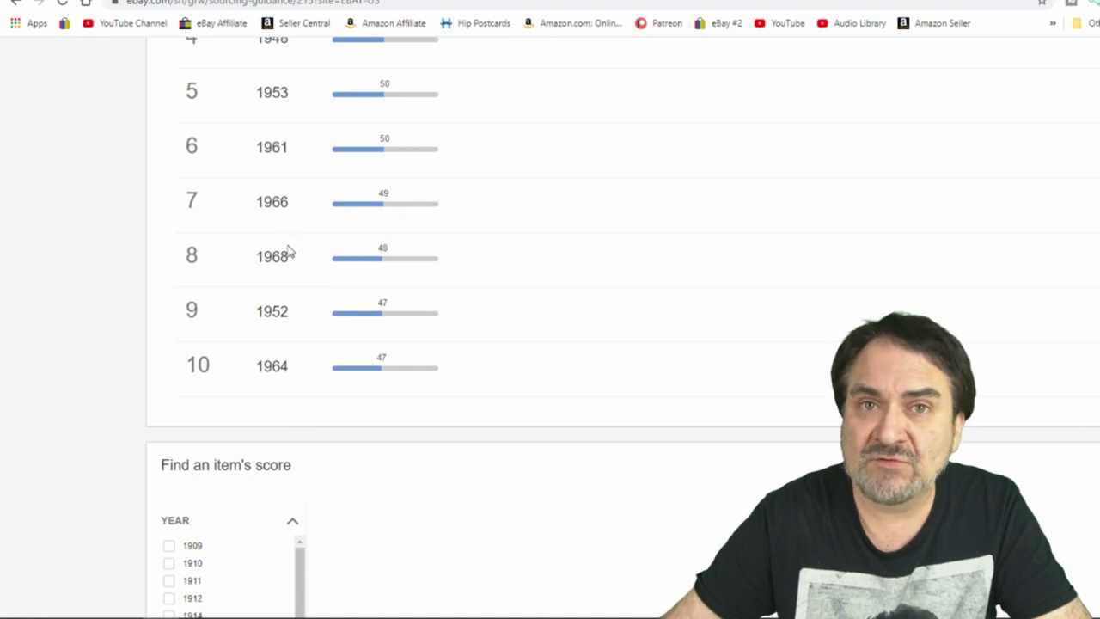
pyautogui.scroll(-4, 398, 258)
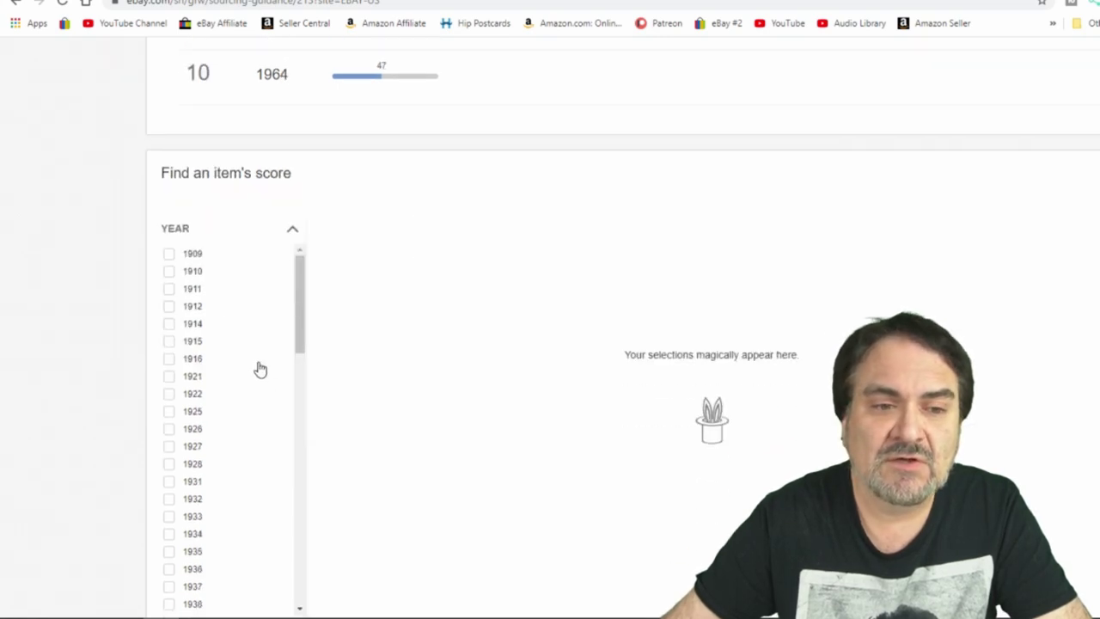
pyautogui.scroll(-3, 232, 421)
pyautogui.scroll(-3, 241, 501)
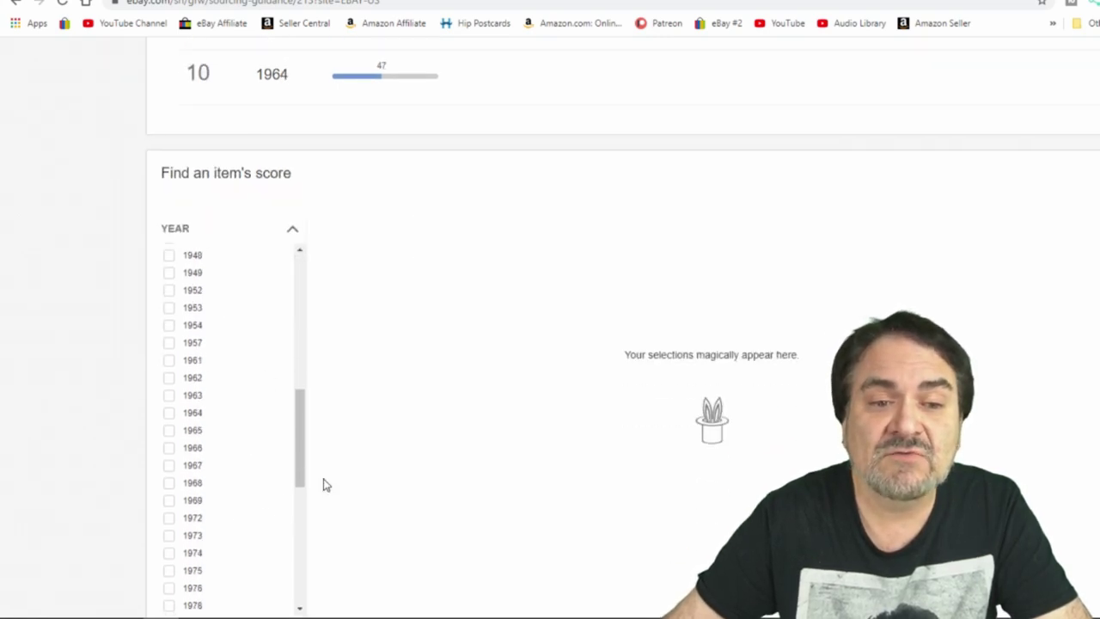
pyautogui.scroll(-1, 411, 456)
pyautogui.scroll(-3, 369, 451)
pyautogui.scroll(-1, 344, 365)
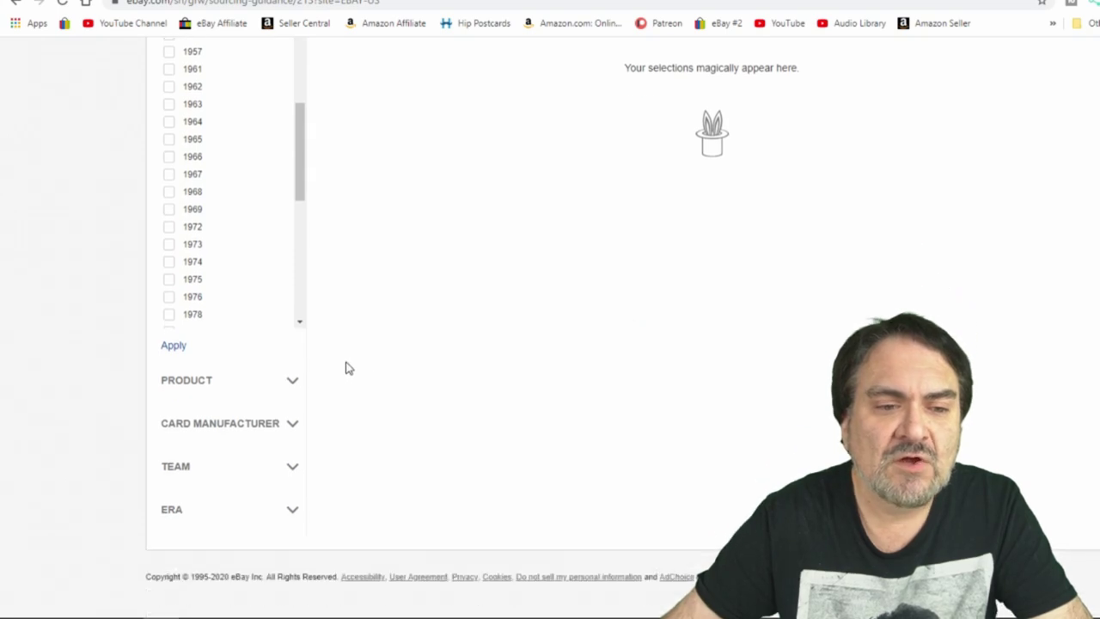
pyautogui.scroll(12, 408, 198)
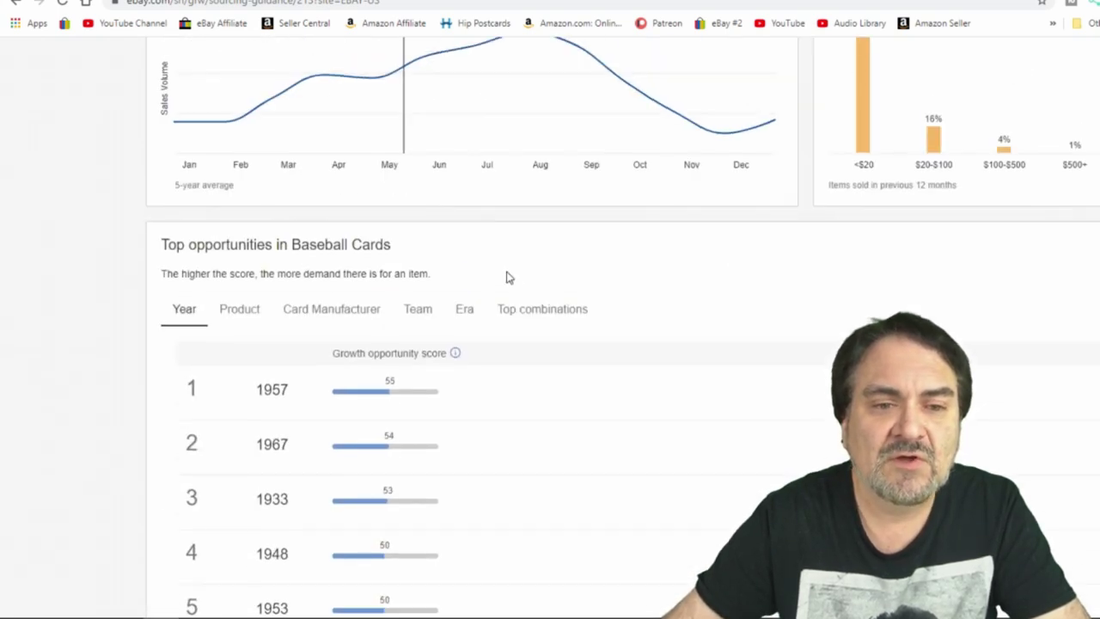
# - Rank Baseball Cards top opportunities by product type, with Box leading at 71
pyautogui.click(243, 317)
pyautogui.scroll(-2, 594, 325)
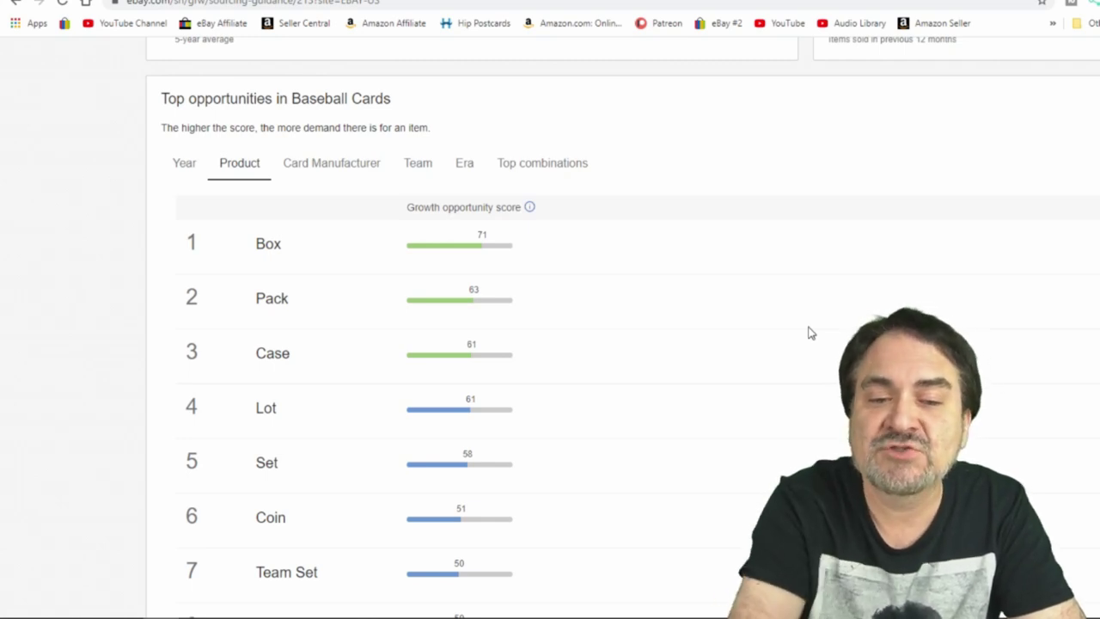
pyautogui.scroll(-2, 807, 332)
pyautogui.scroll(-1, 808, 332)
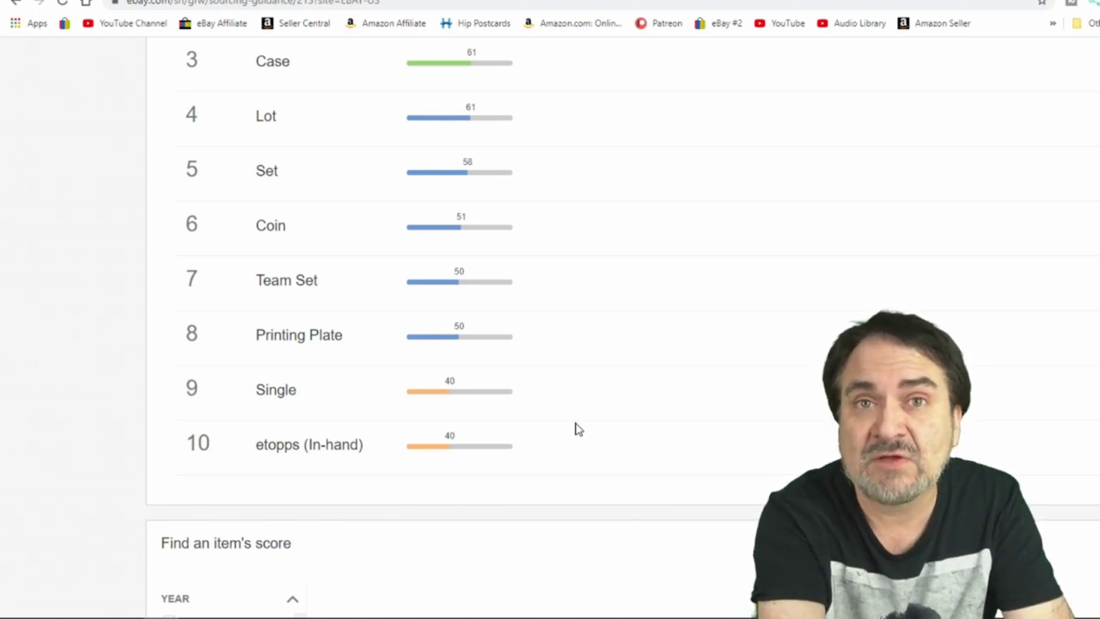
pyautogui.scroll(4, 564, 405)
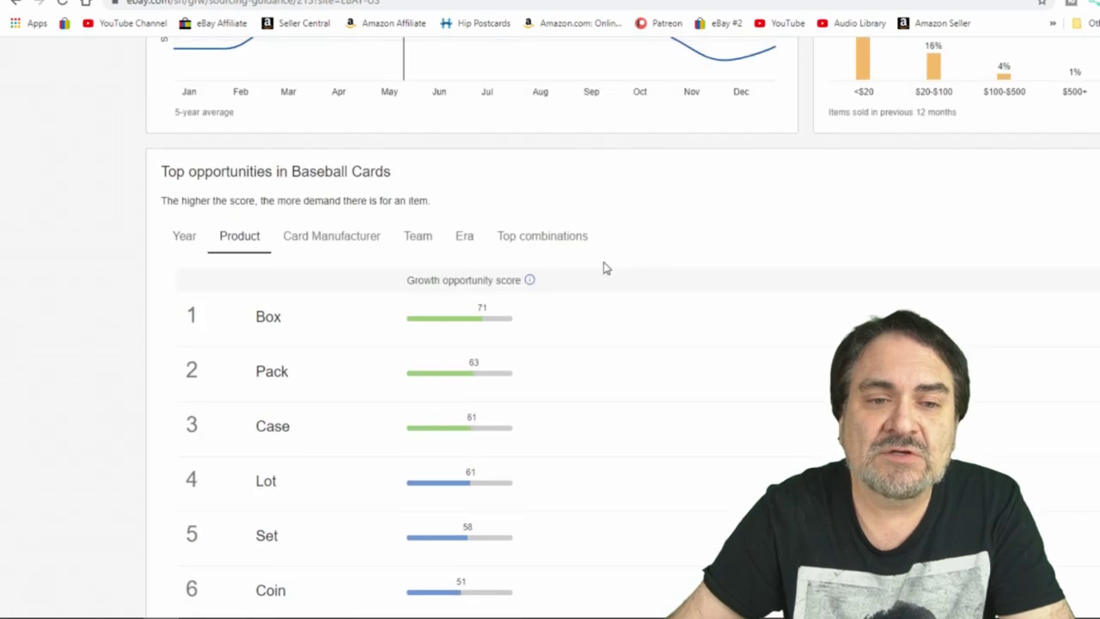
# - Rank Baseball Cards top opportunities by card manufacturer, with Bowman leading at 62
pyautogui.click(333, 244)
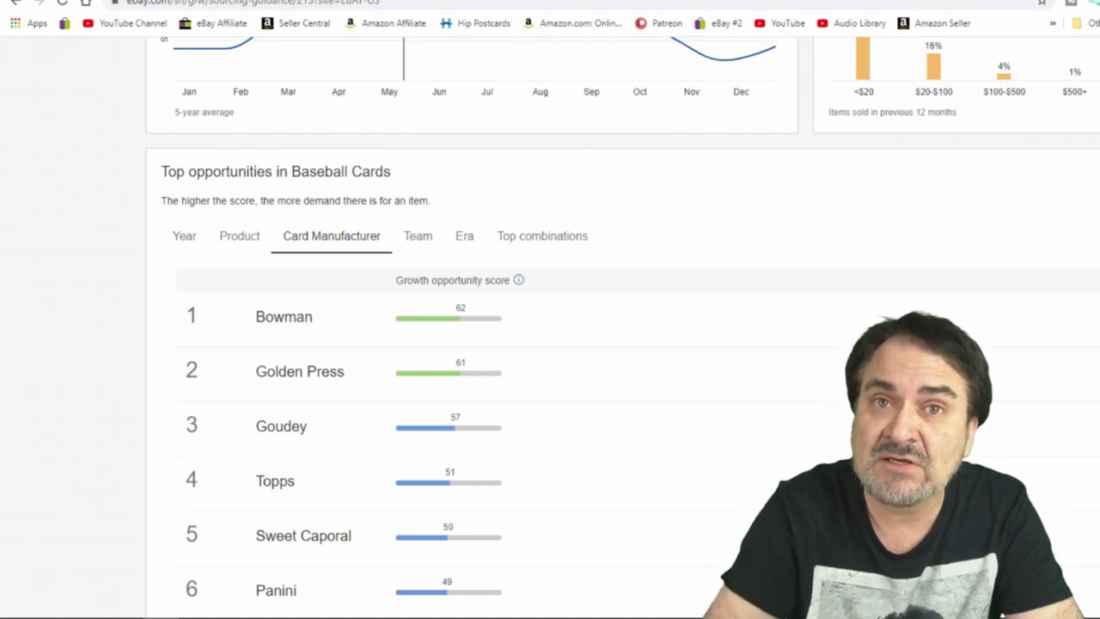
pyautogui.scroll(-3, 812, 325)
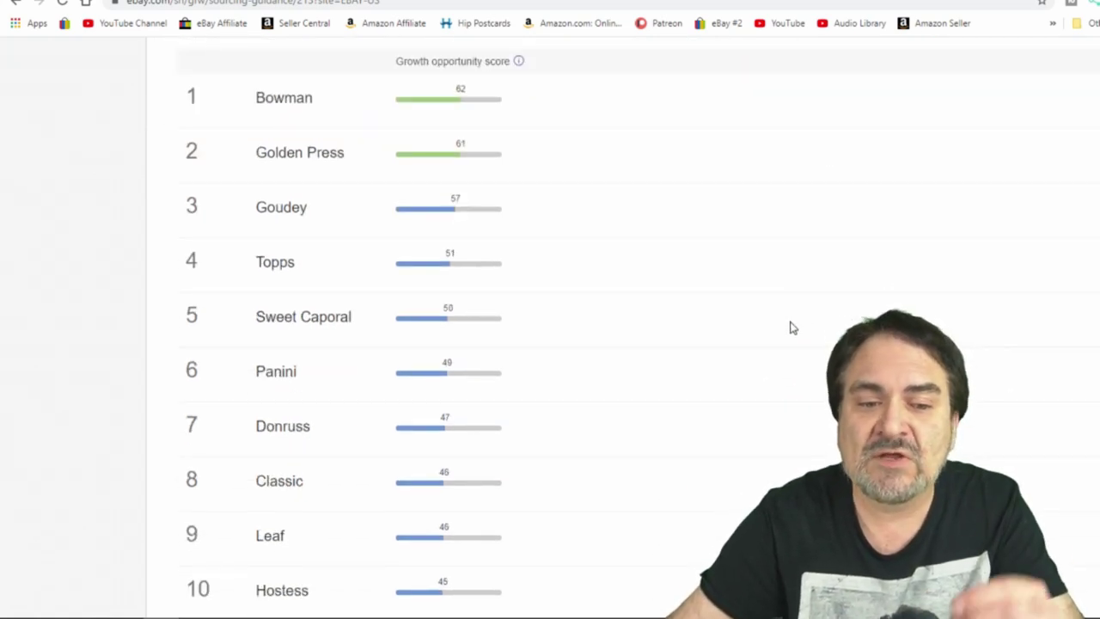
pyautogui.scroll(-2, 790, 316)
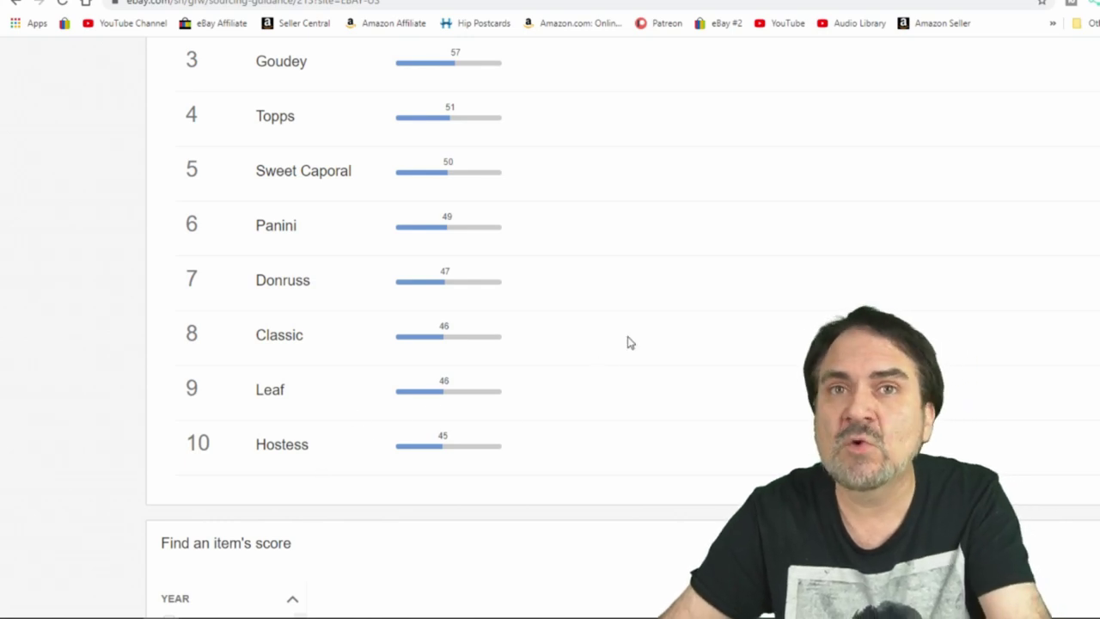
pyautogui.scroll(4, 636, 309)
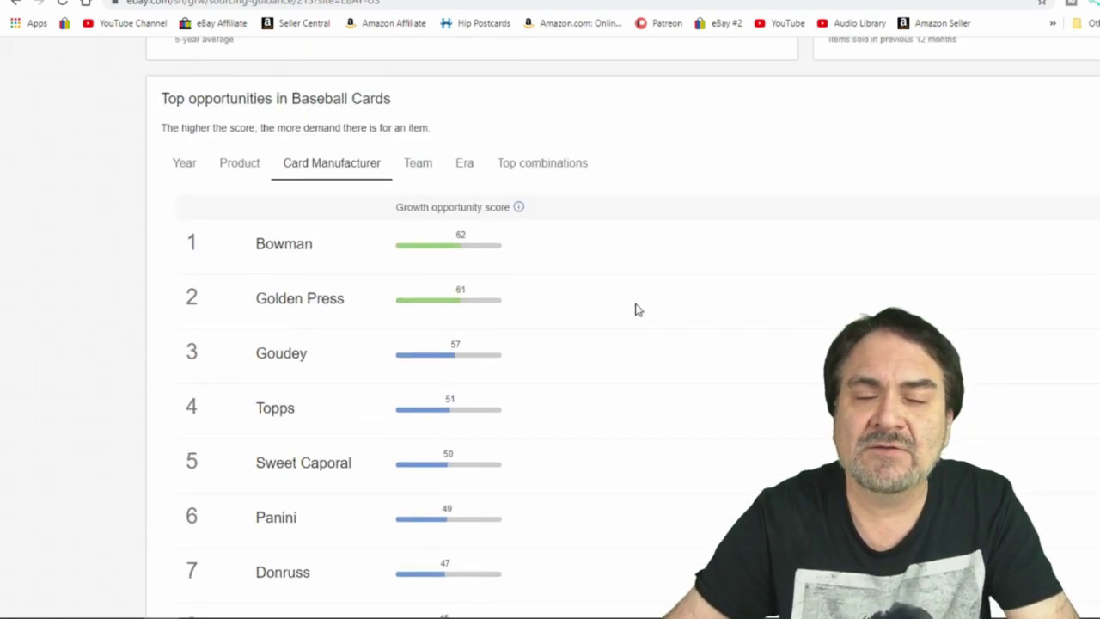
pyautogui.scroll(3, 638, 309)
pyautogui.scroll(-2, 636, 311)
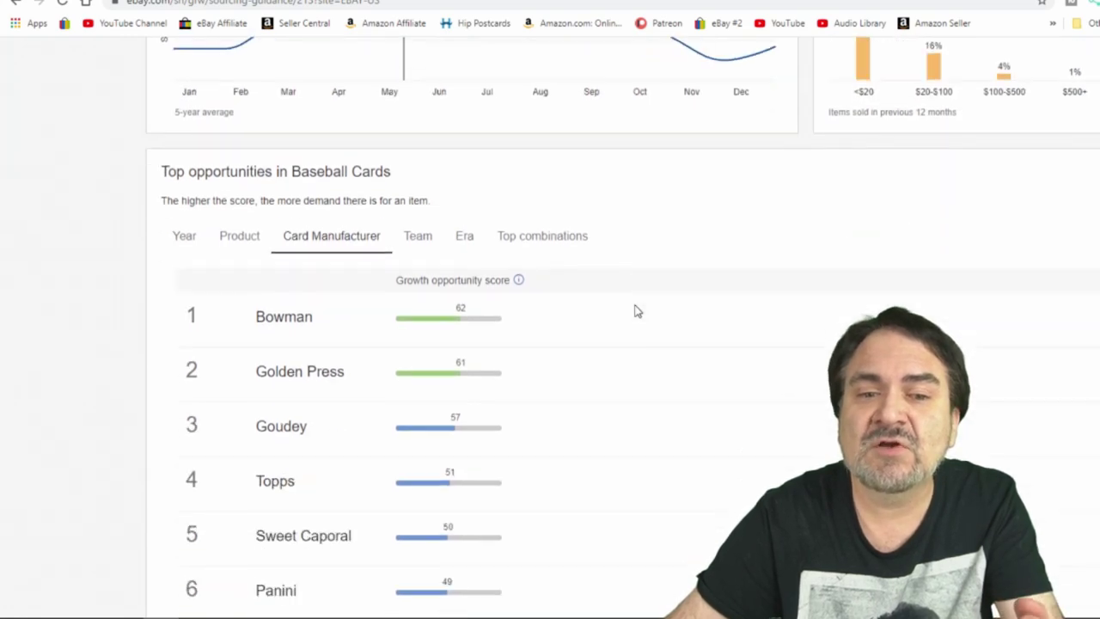
# - View Baseball Cards opportunities by era, then the top combinations led by a 1995 Upper Deck Dodgers single
pyautogui.click(464, 239)
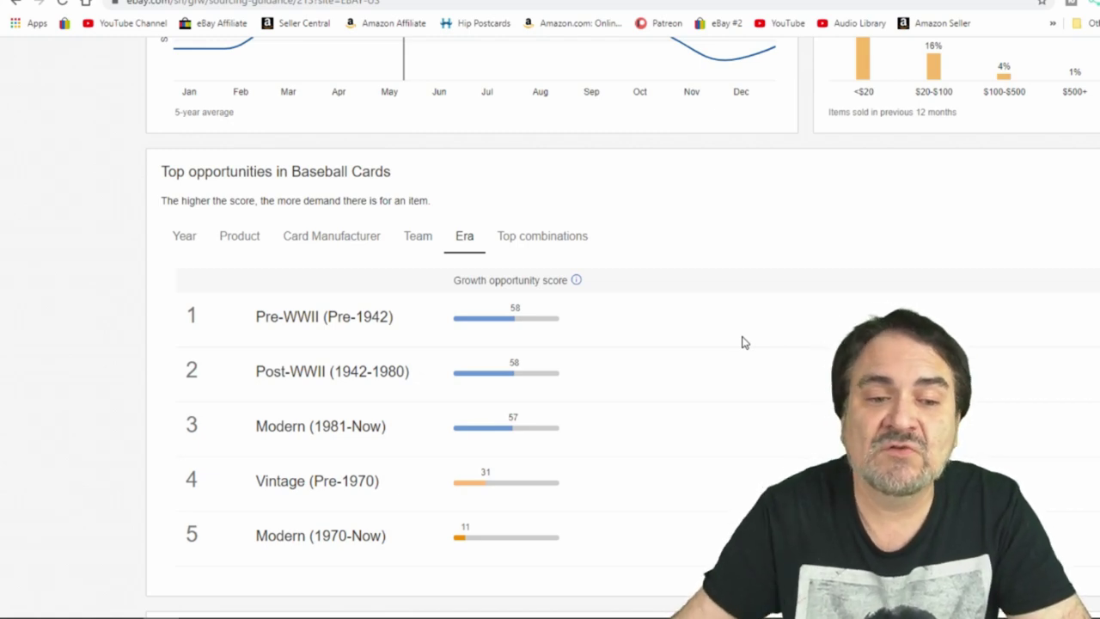
pyautogui.scroll(-3, 749, 292)
pyautogui.scroll(3, 749, 278)
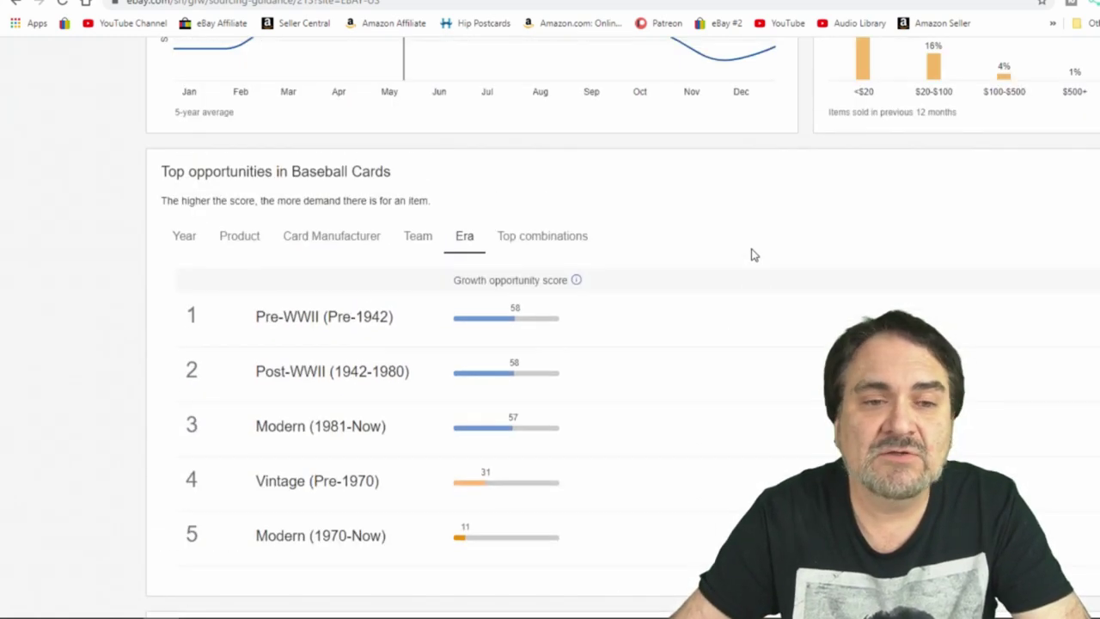
pyautogui.click(532, 244)
pyautogui.scroll(-1, 986, 297)
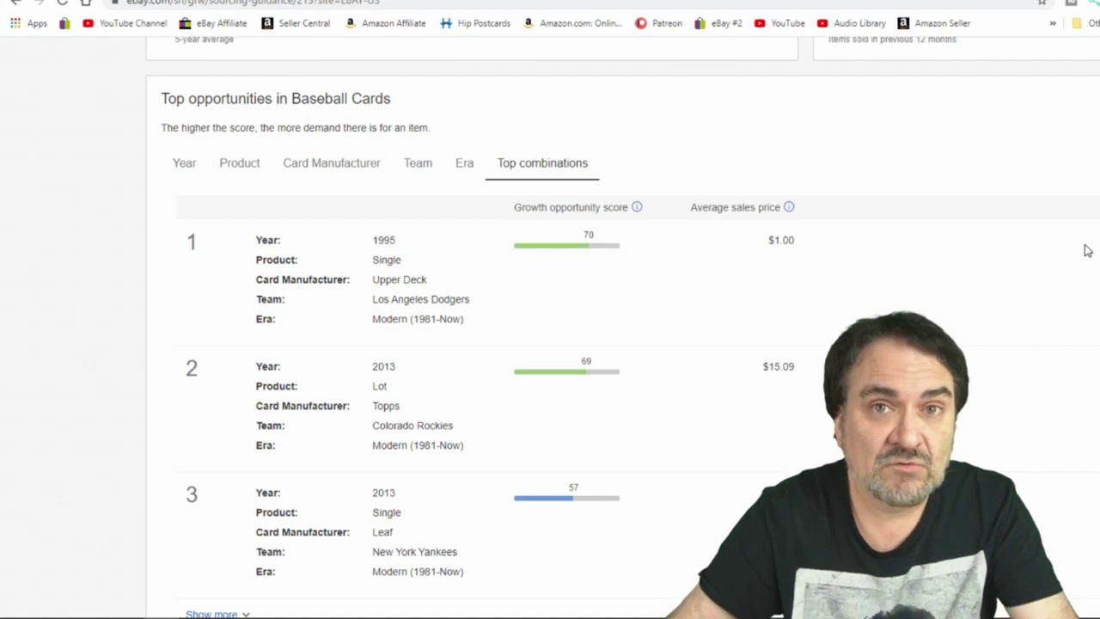
# - Show more Baseball Cards top combinations beyond the first three entries
pyautogui.scroll(-3, 1087, 250)
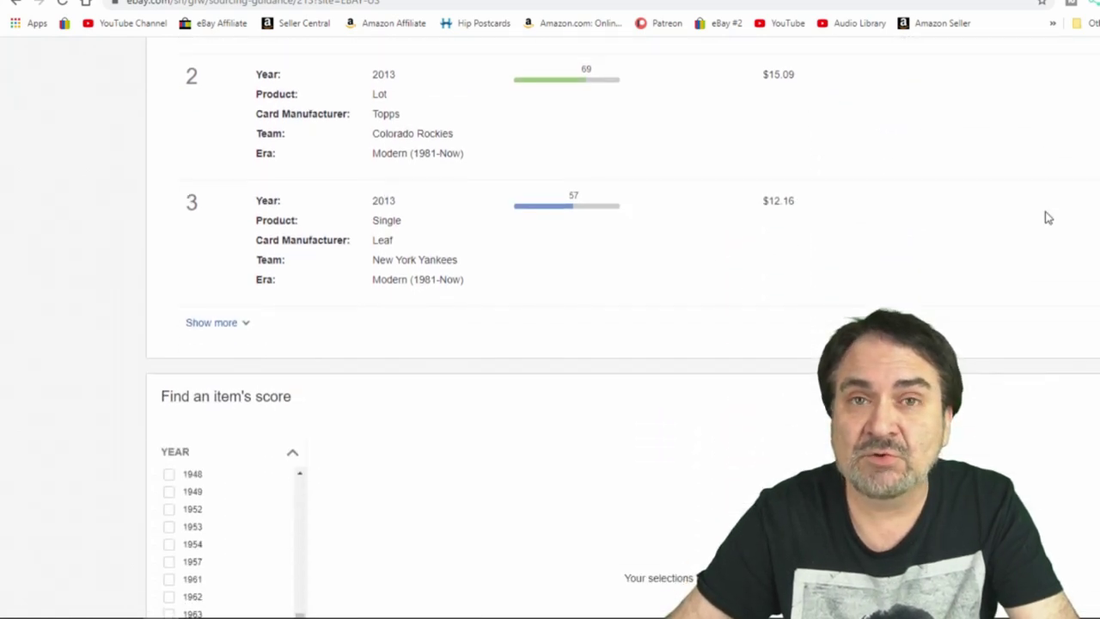
pyautogui.click(206, 325)
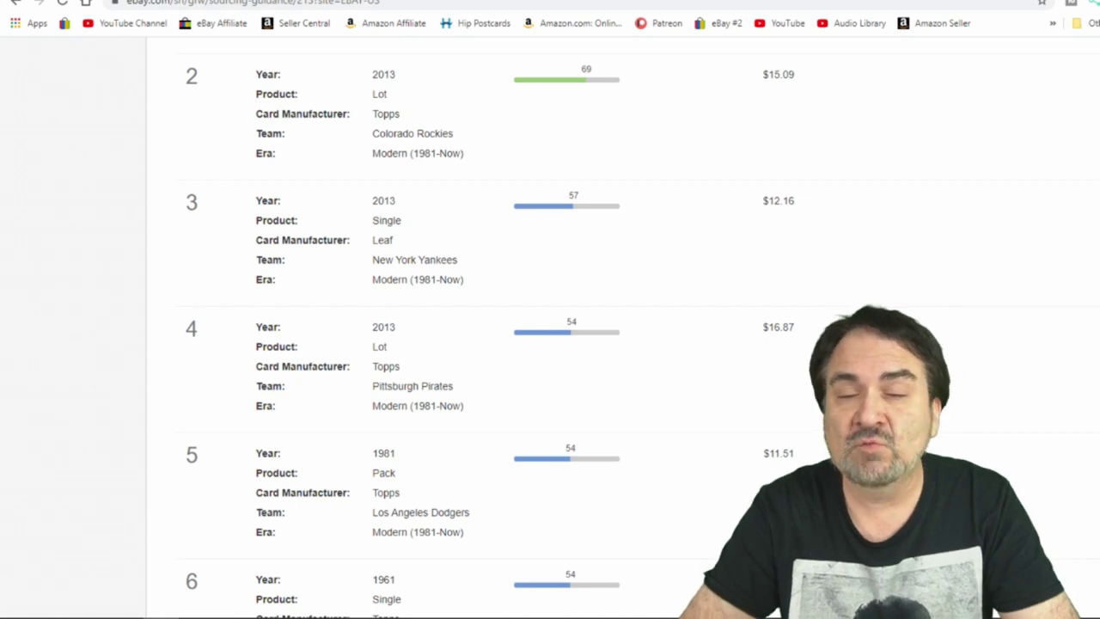
pyautogui.scroll(15, 440, 414)
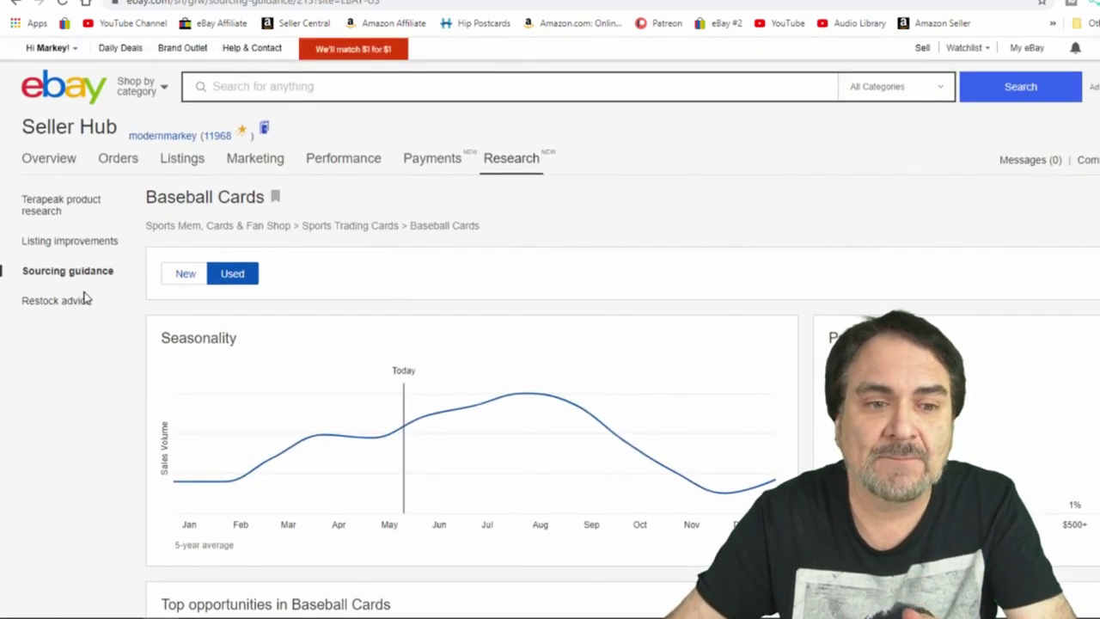
# - Search sourcing guidance categories for 'spinderman comic book f'
pyautogui.click(47, 273)
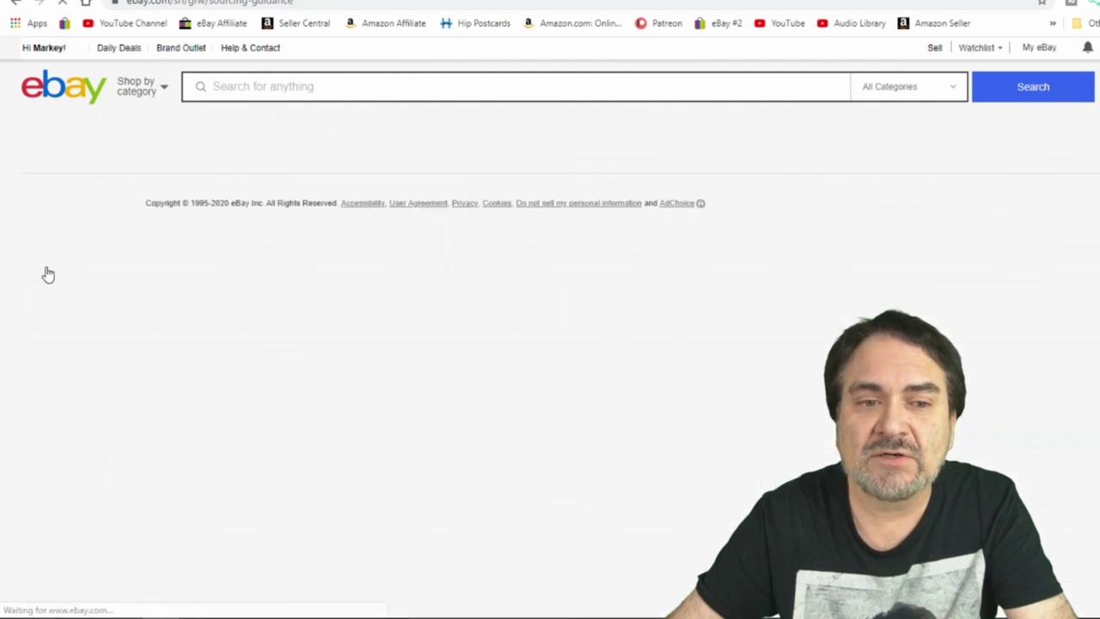
pyautogui.click(303, 289)
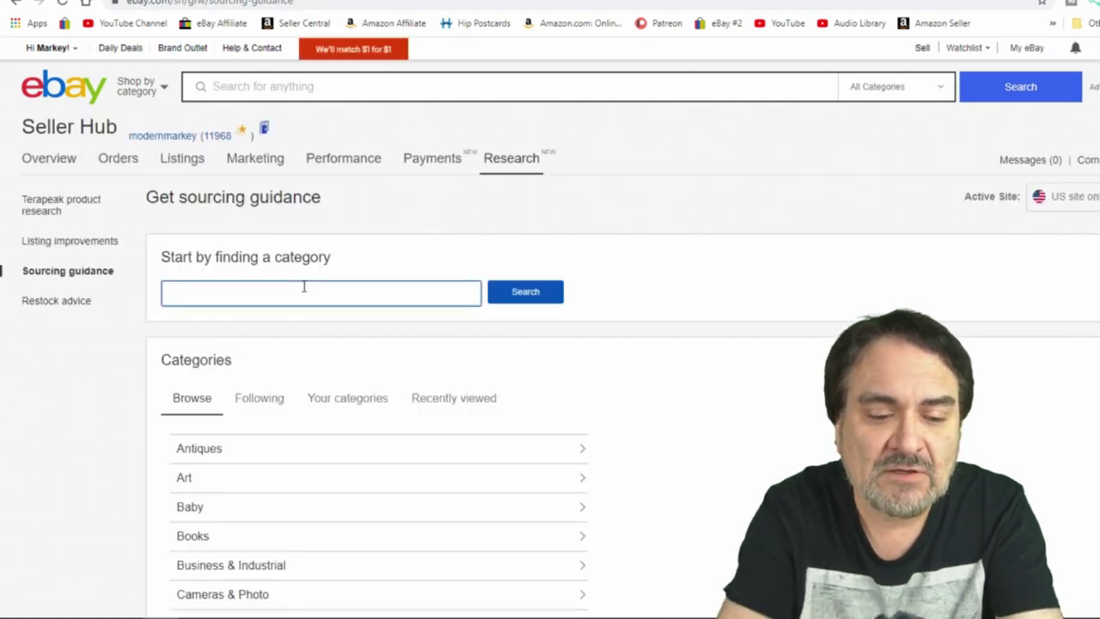
pyautogui.write('spinderman comic book f')
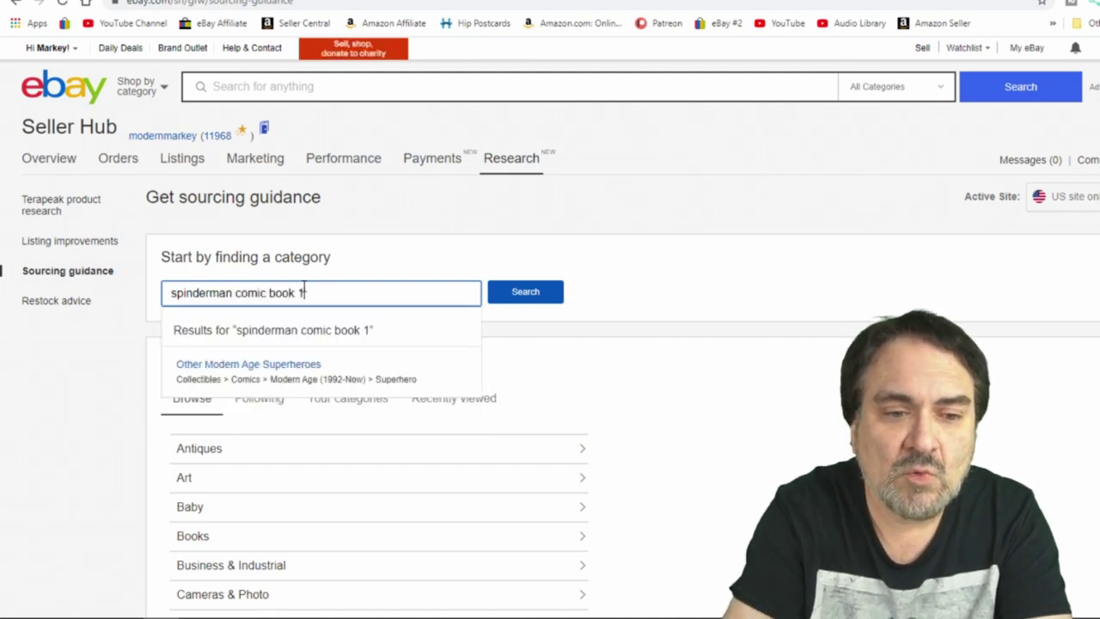
pyautogui.click(535, 289)
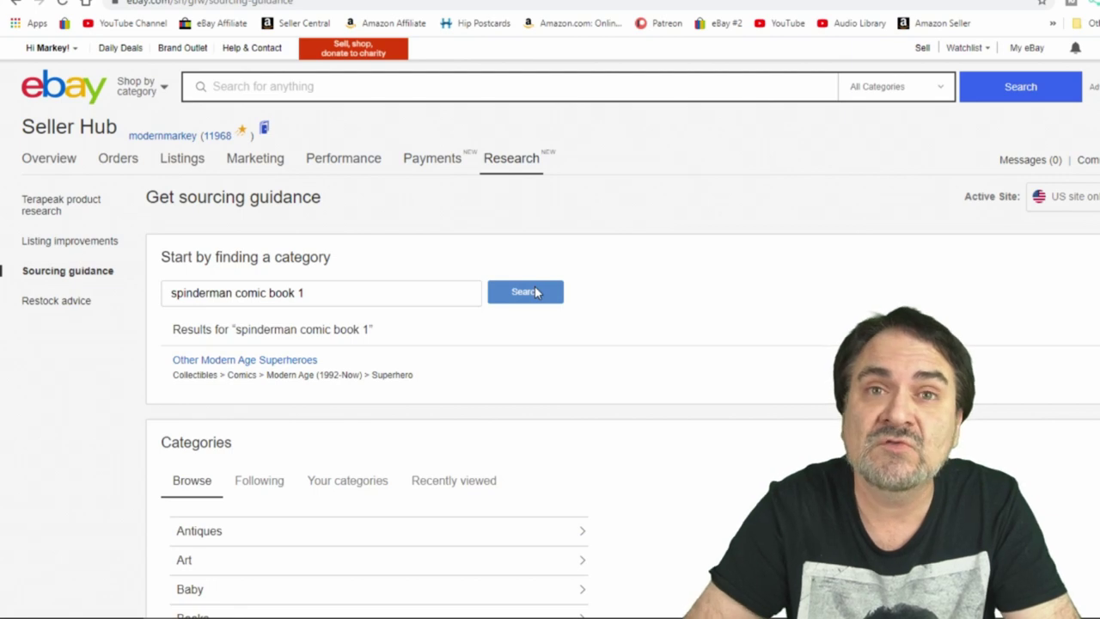
# - Browse Collectibles > Comics > Silver Age (1956-69) > Superhero and open Spider-Man's guidance
pyautogui.scroll(-3, 564, 280)
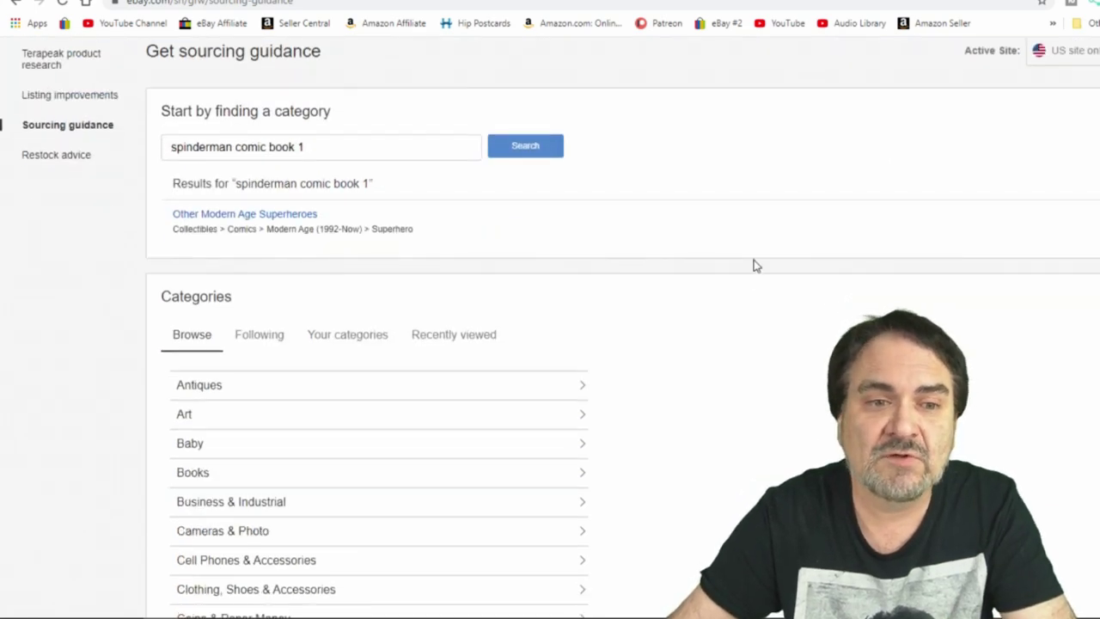
pyautogui.scroll(-2, 752, 266)
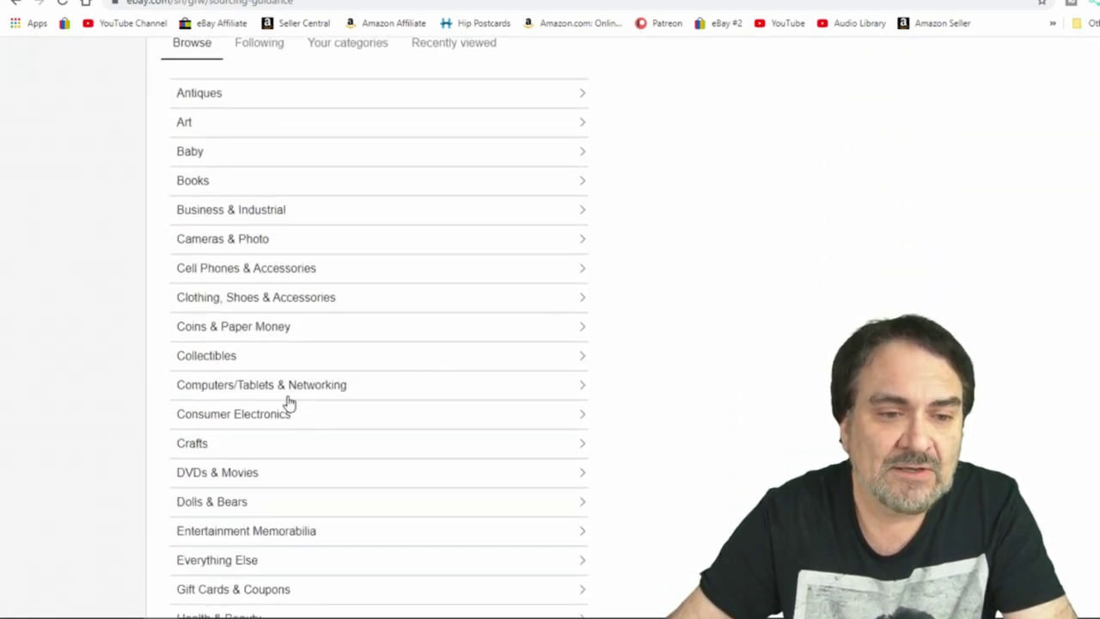
pyautogui.click(580, 359)
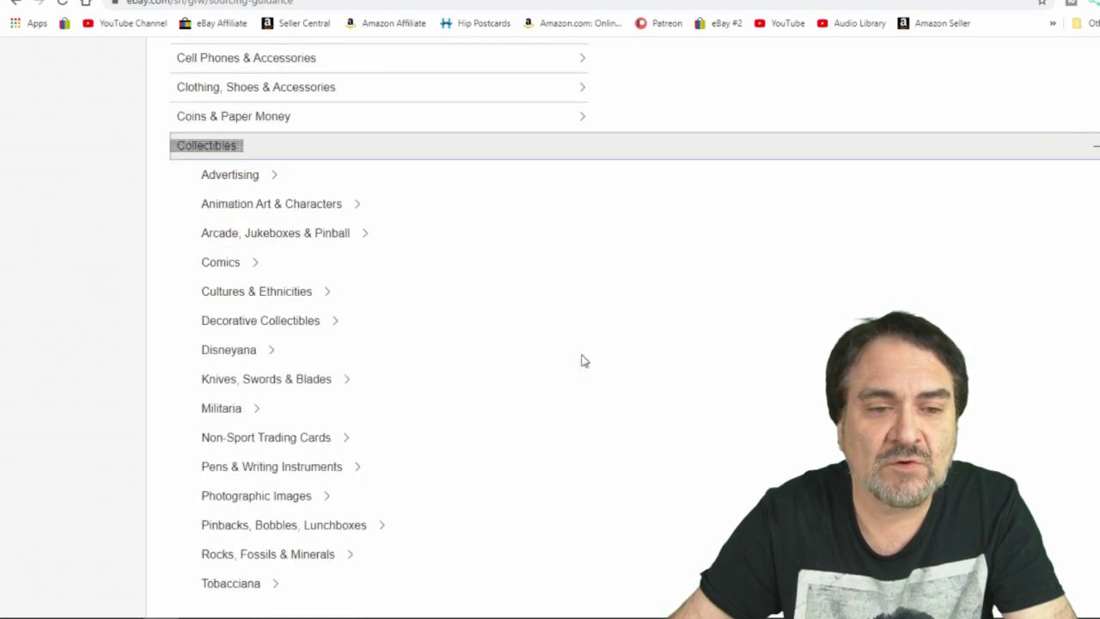
pyautogui.click(230, 263)
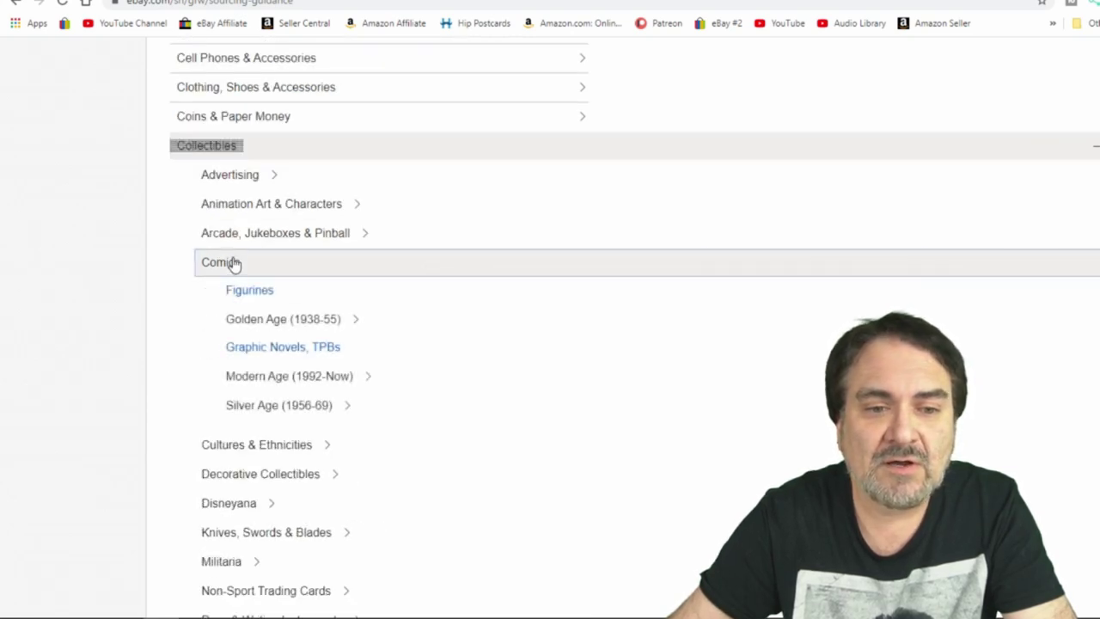
pyautogui.click(321, 407)
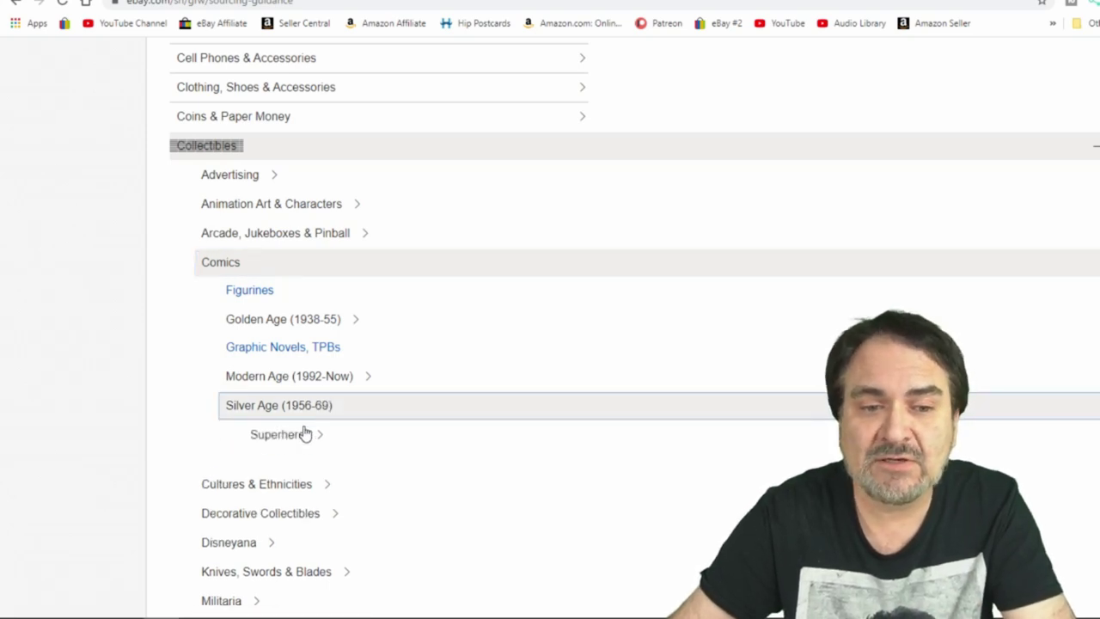
pyautogui.click(297, 438)
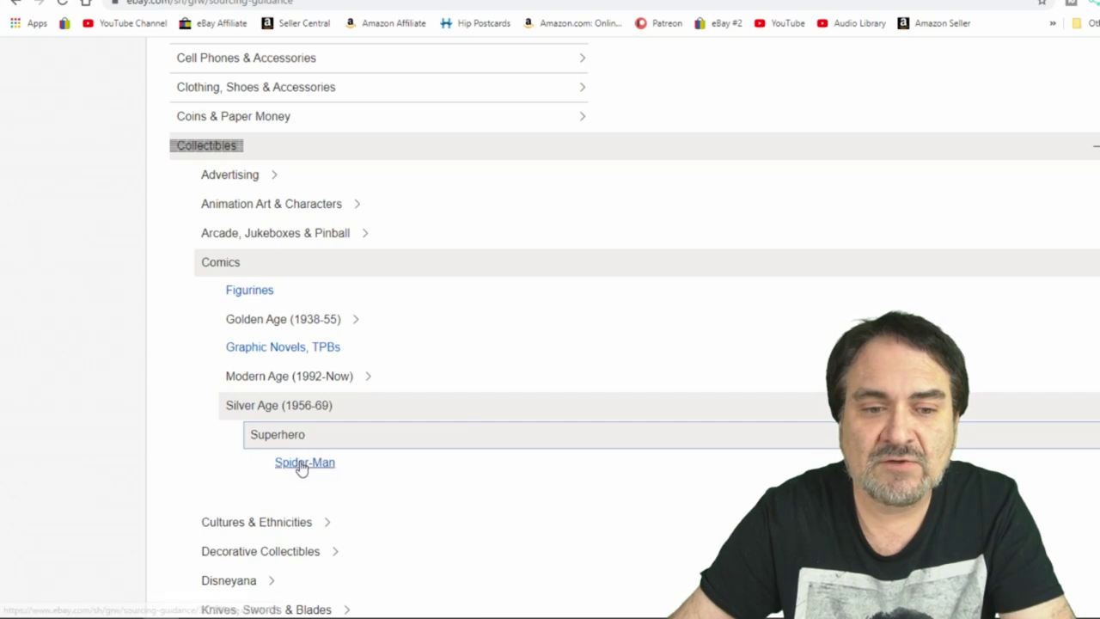
pyautogui.click(302, 465)
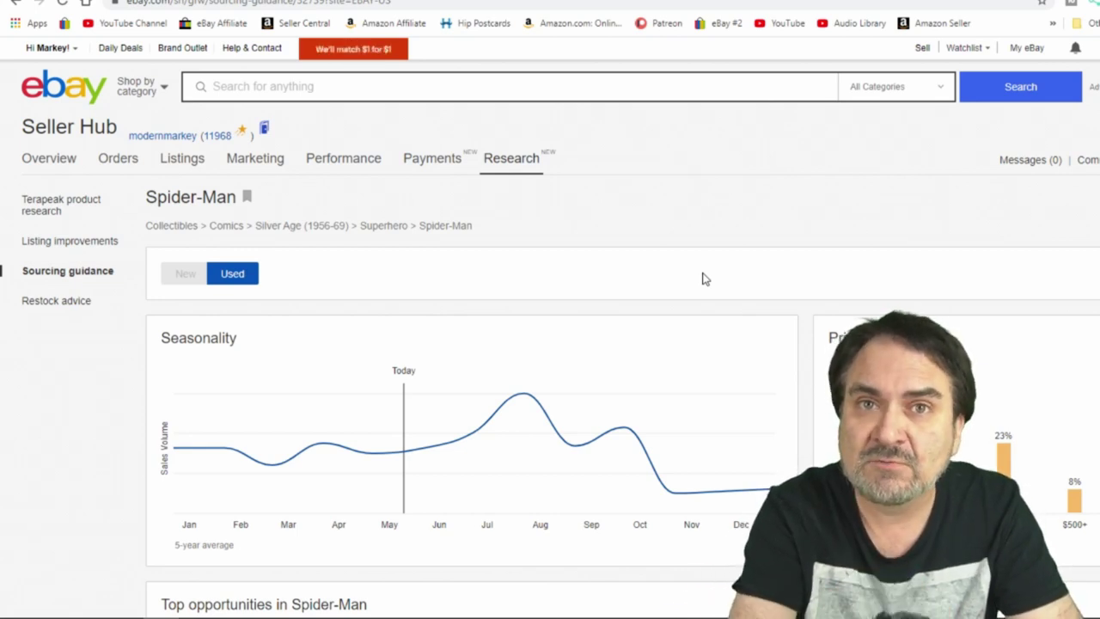
pyautogui.scroll(-5, 704, 277)
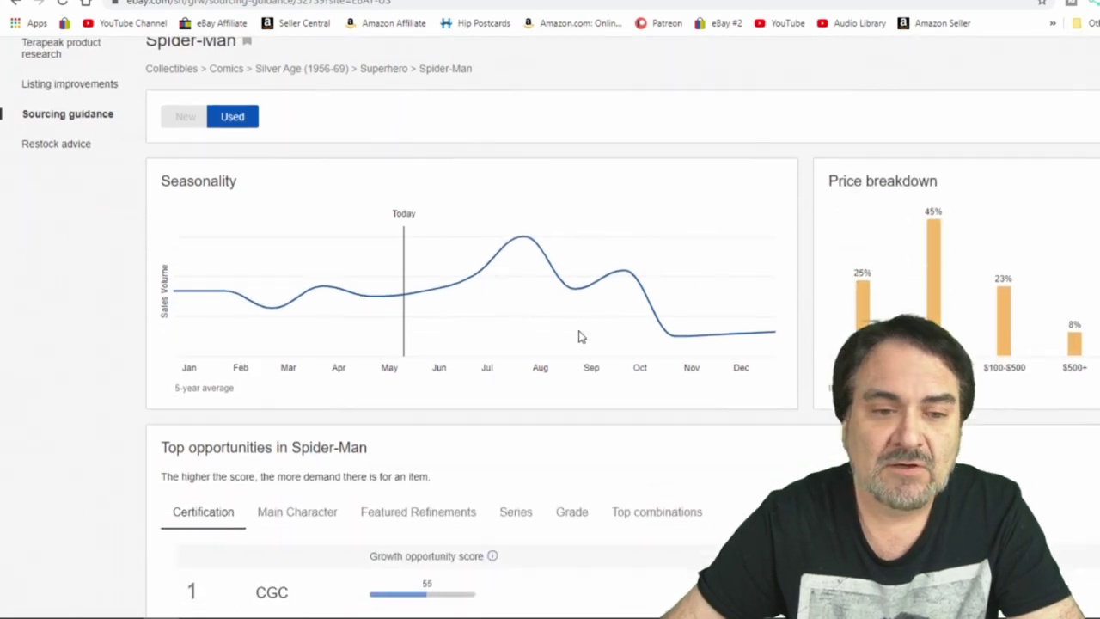
pyautogui.scroll(3, 591, 329)
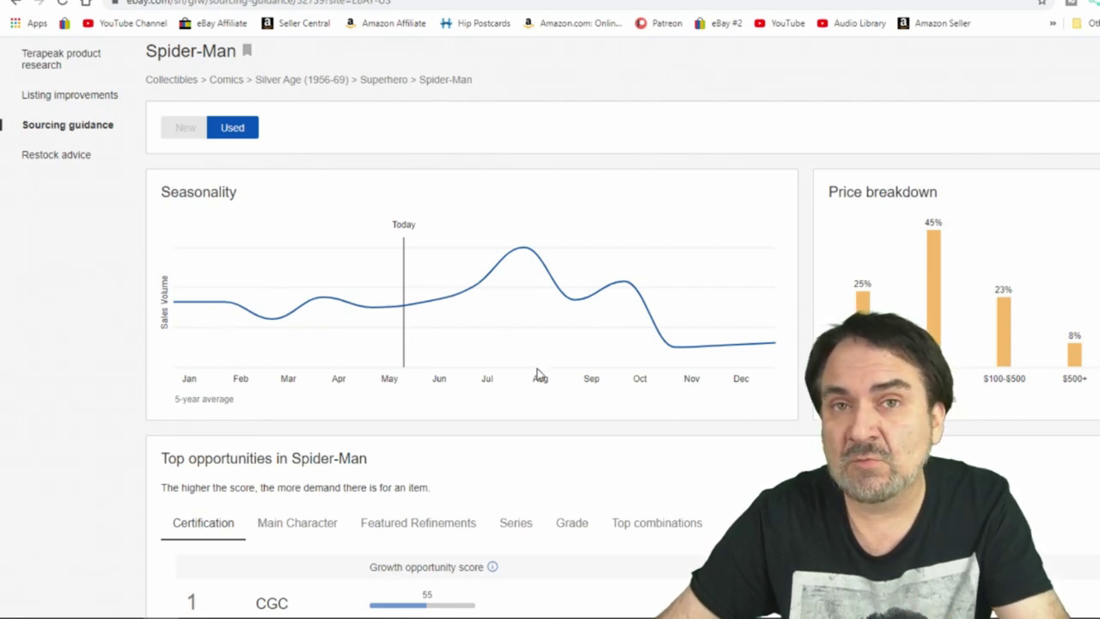
pyautogui.scroll(-3, 532, 386)
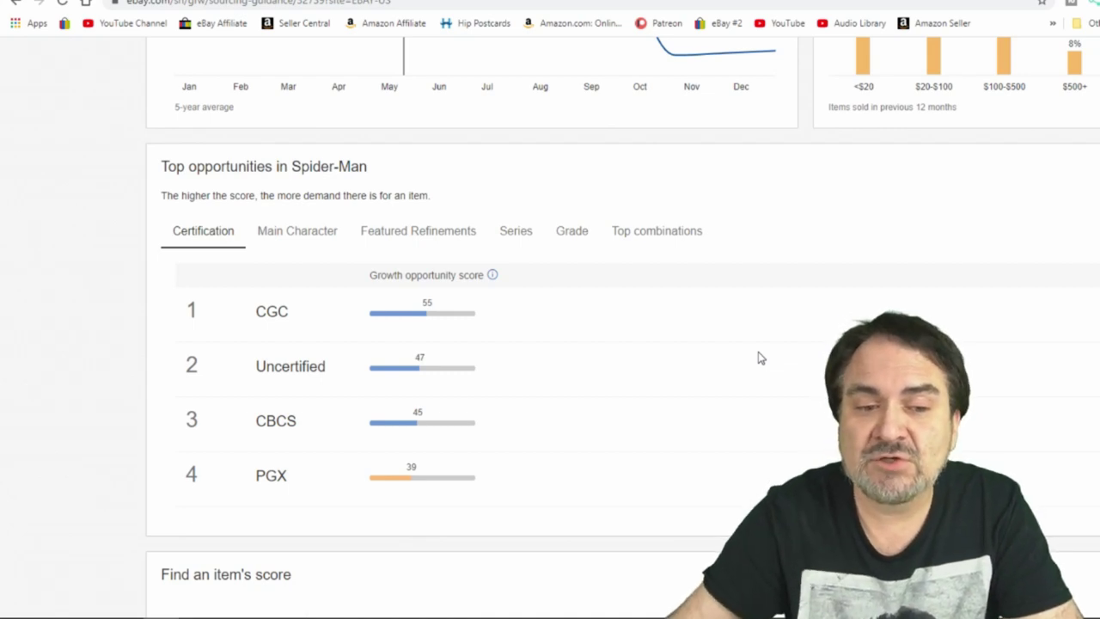
# - Expand the GRADE filter in Spider-Man's Find an item's score section
pyautogui.scroll(-3, 758, 357)
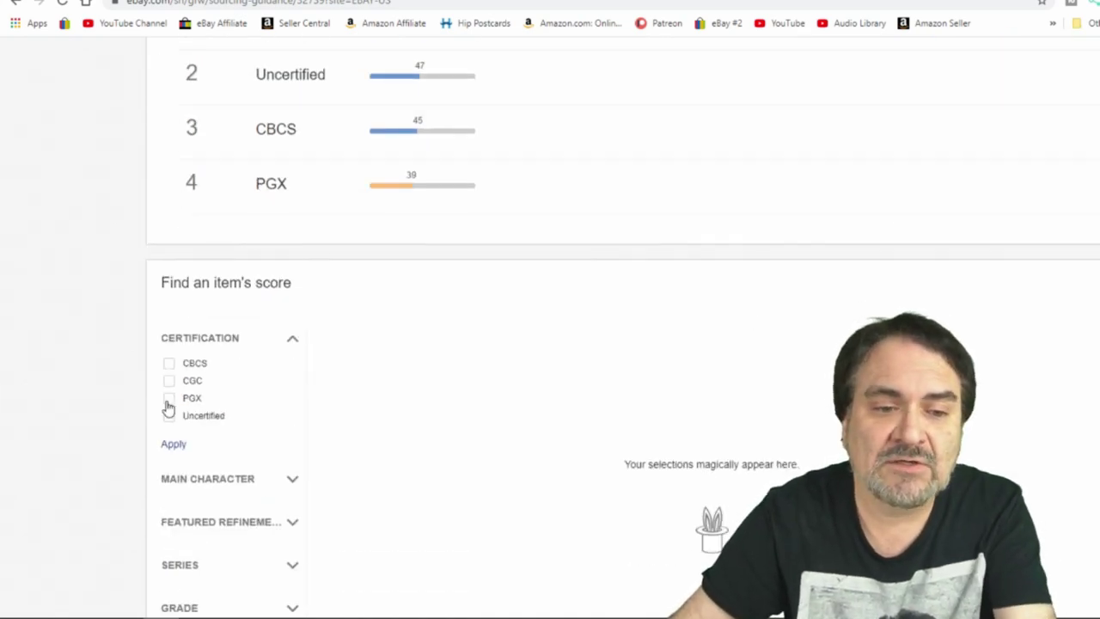
pyautogui.scroll(-2, 410, 441)
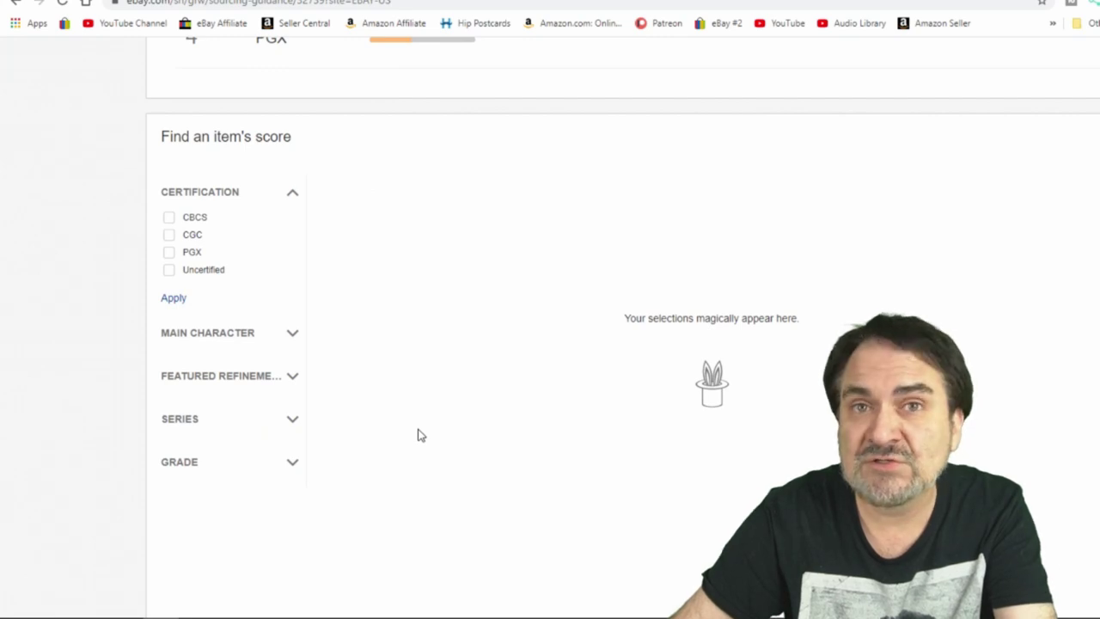
pyautogui.click(291, 473)
pyautogui.scroll(-3, 533, 429)
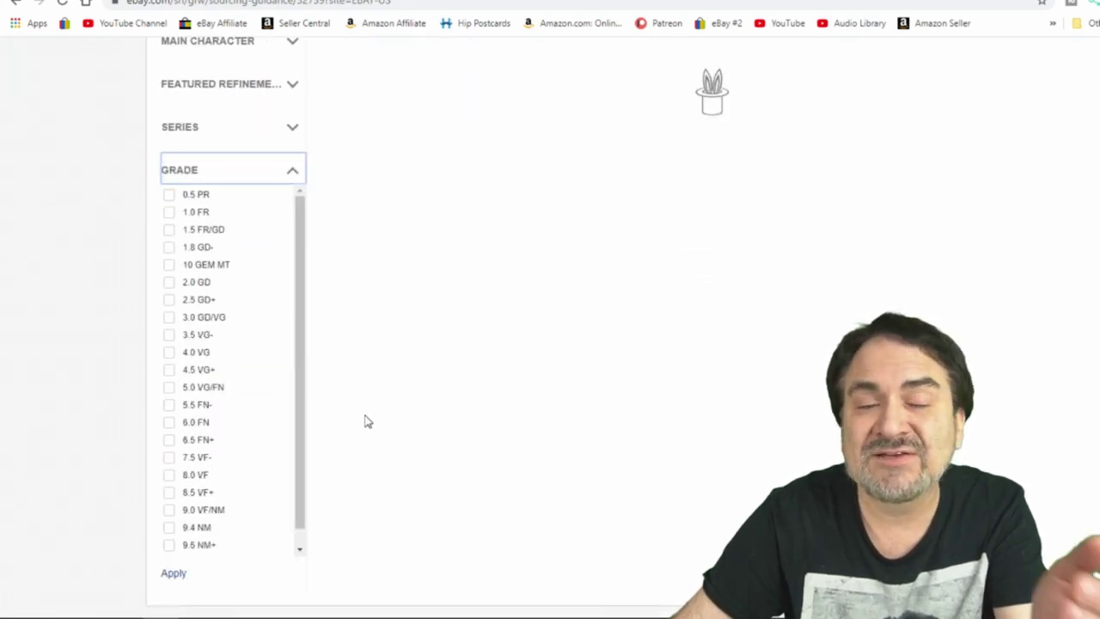
pyautogui.scroll(4, 397, 335)
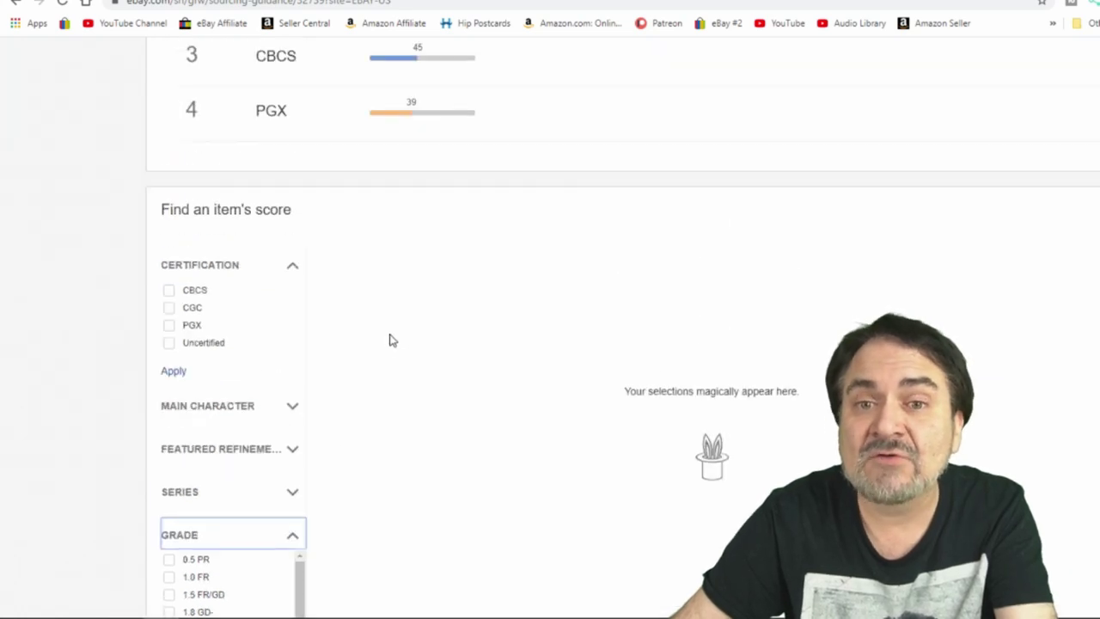
pyautogui.scroll(7, 417, 315)
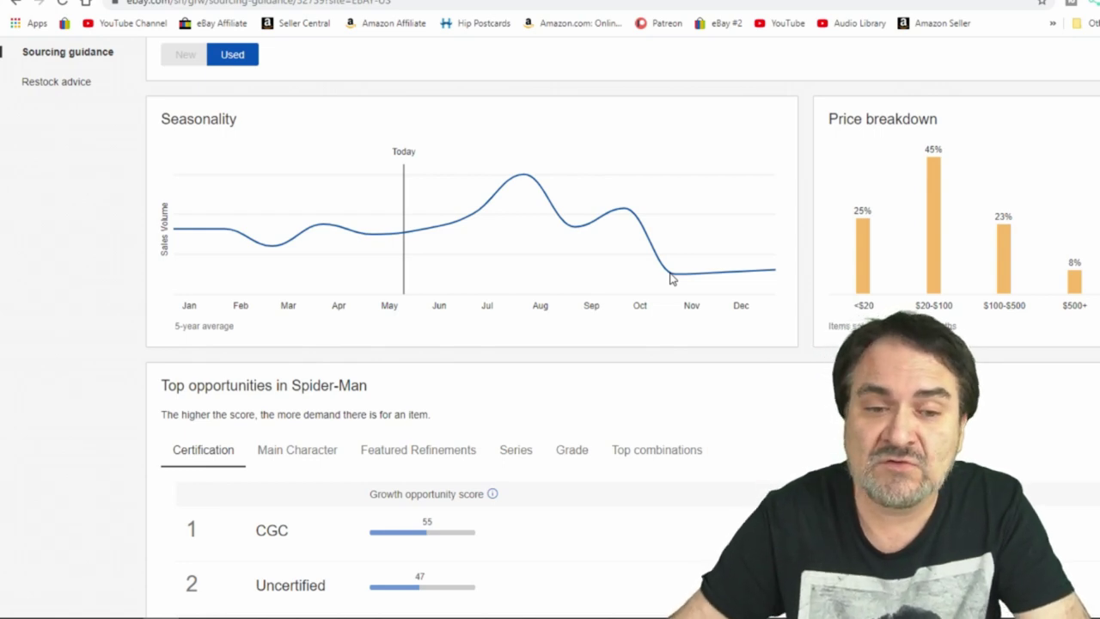
# - Rank Spider-Man opportunities by main character, with Daredevil at 71 and Spider-Man at 50
pyautogui.scroll(-3, 675, 252)
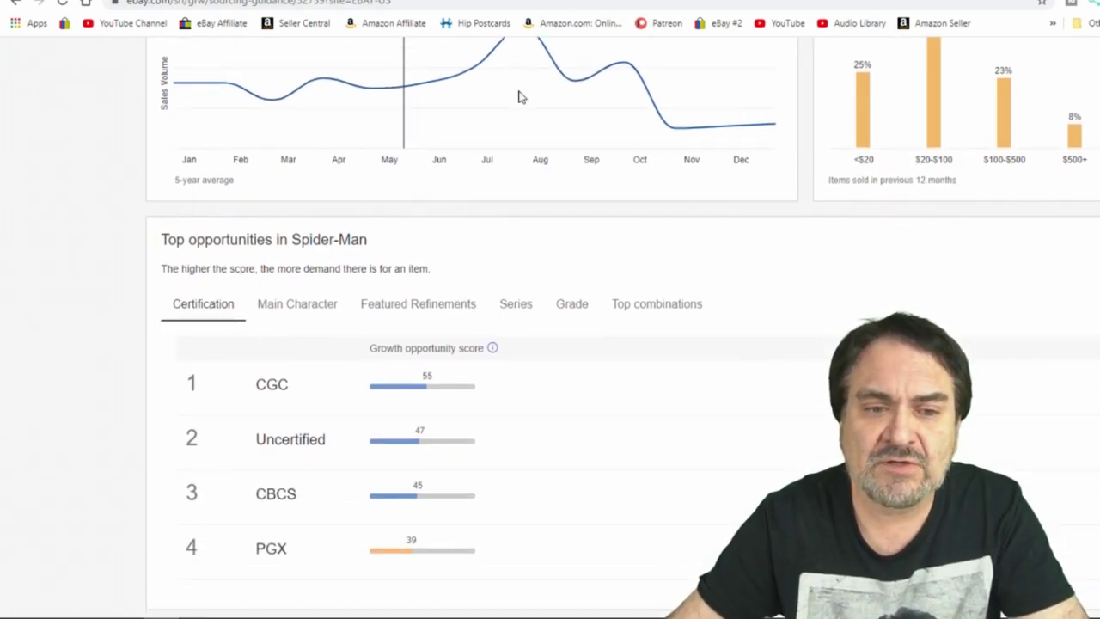
pyautogui.click(287, 311)
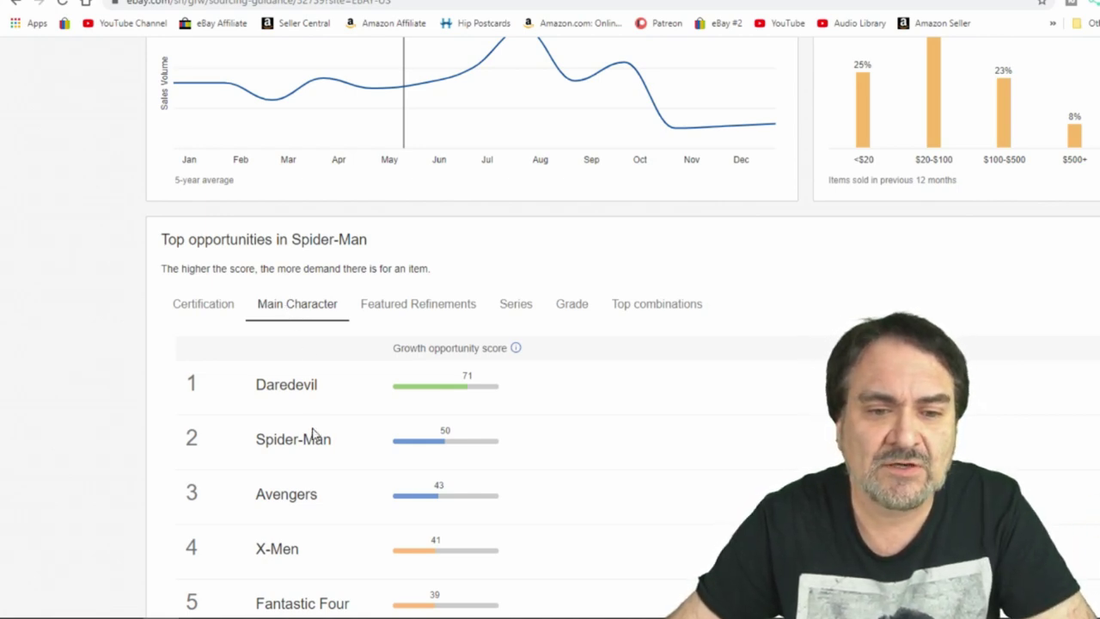
pyautogui.scroll(-2, 494, 410)
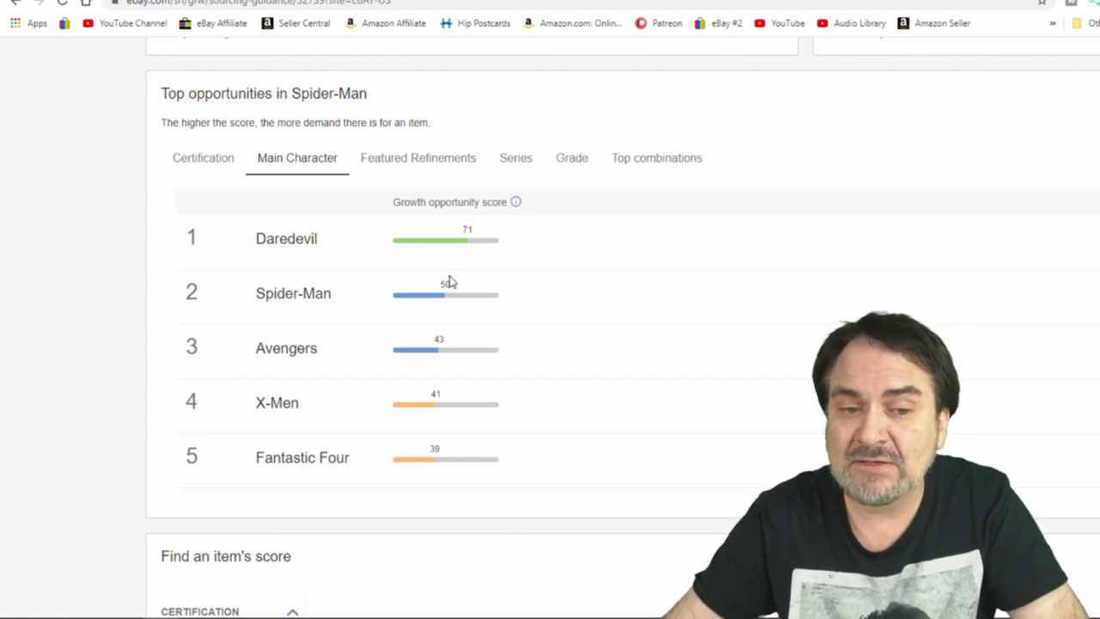
pyautogui.scroll(2, 535, 292)
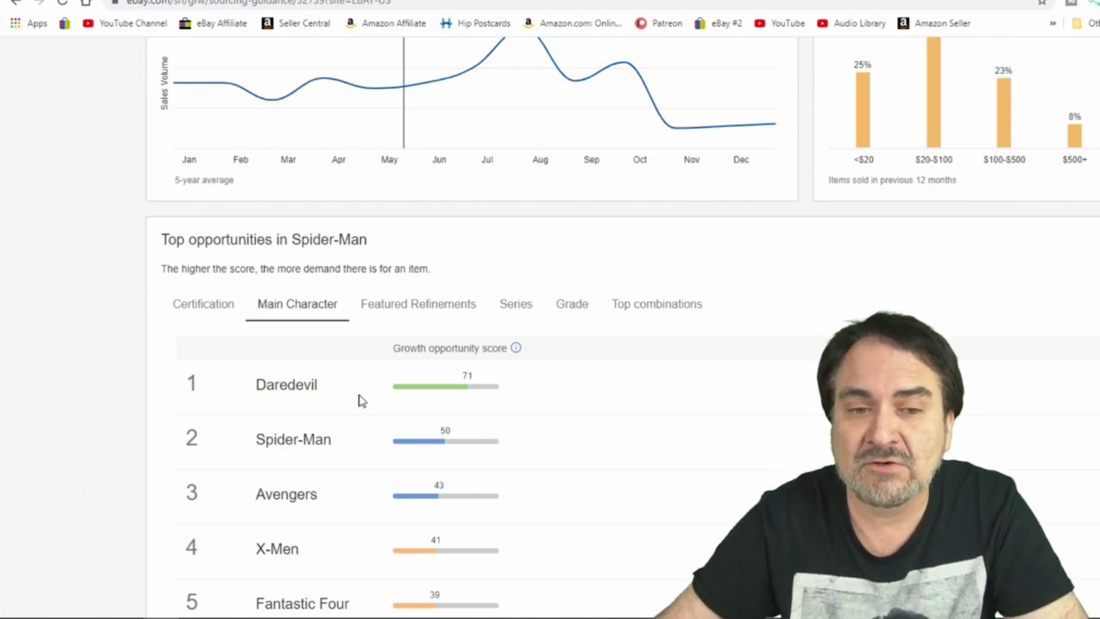
# - Rank Spider-Man top opportunities by featured refinements and scroll the list
pyautogui.click(418, 308)
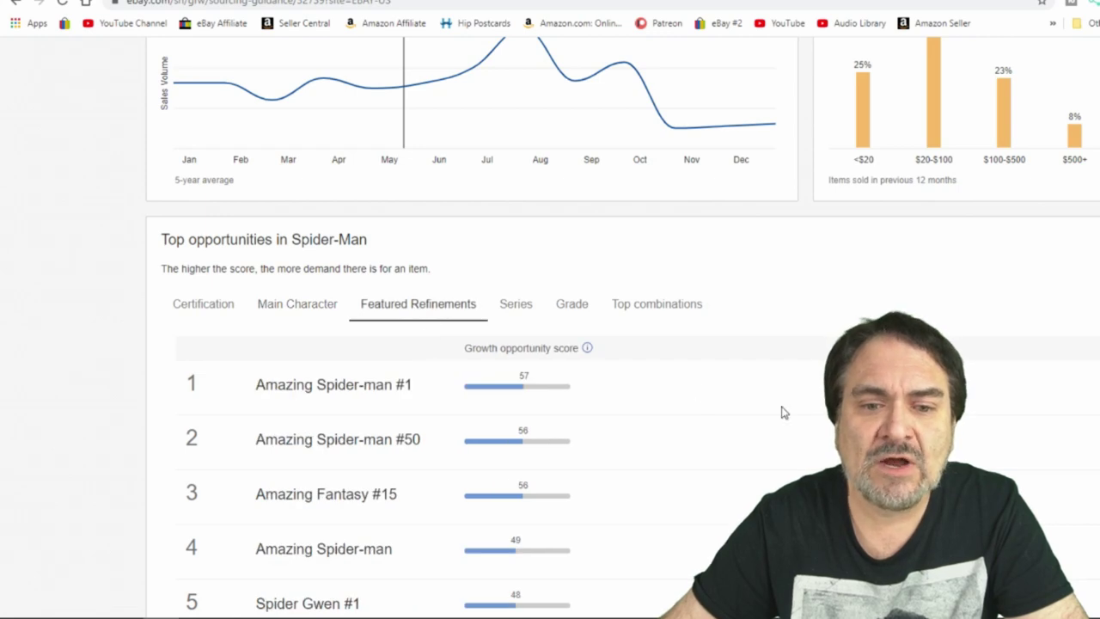
pyautogui.scroll(-1, 558, 386)
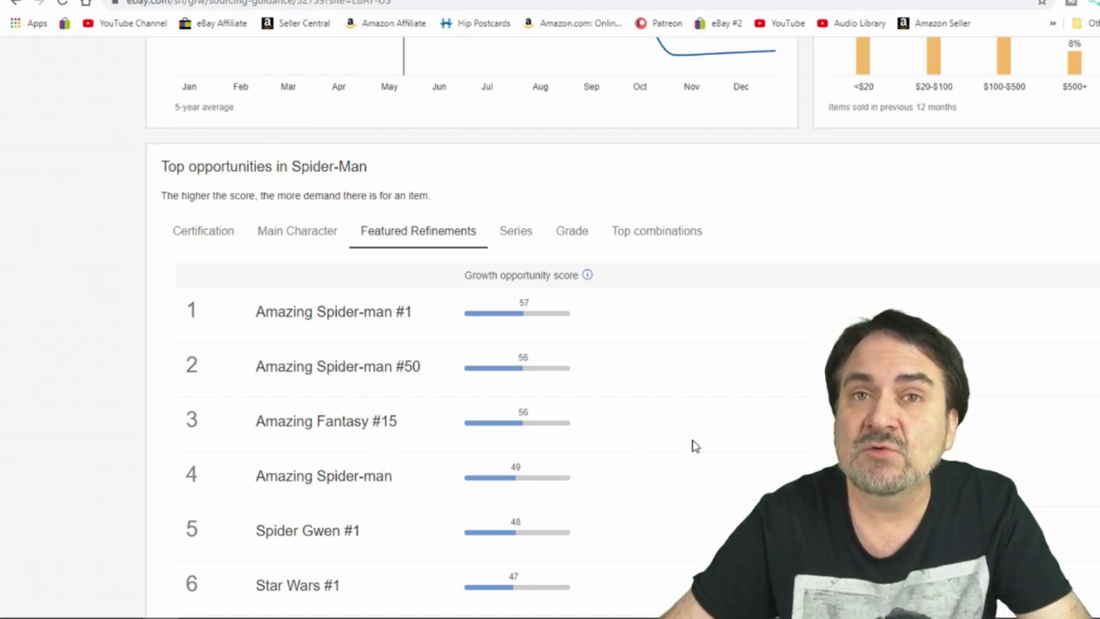
pyautogui.scroll(-3, 703, 435)
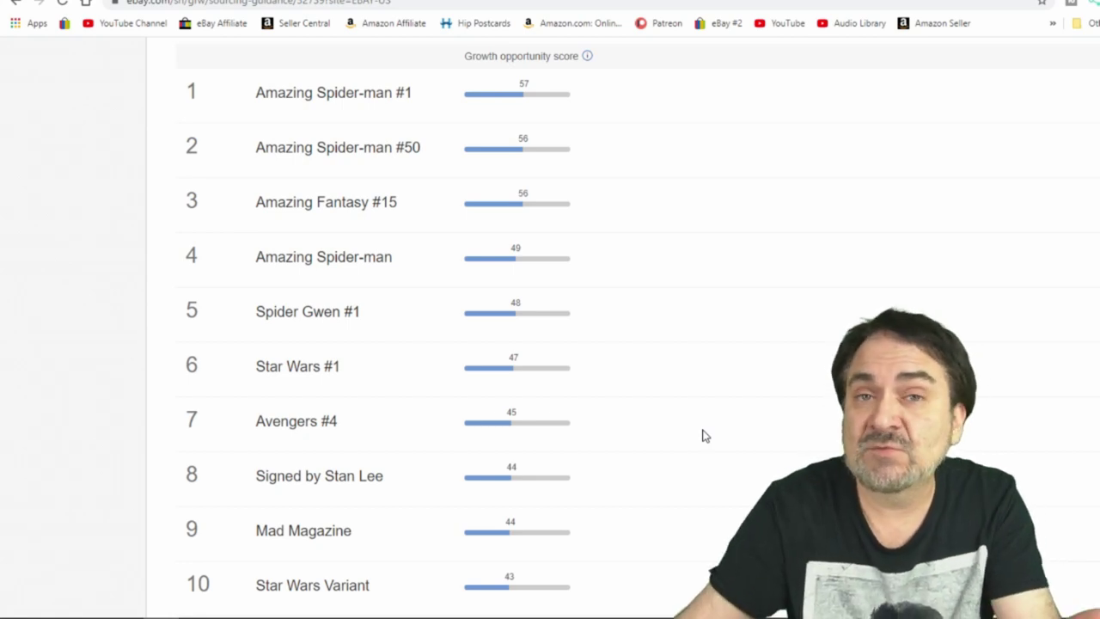
pyautogui.scroll(3, 651, 359)
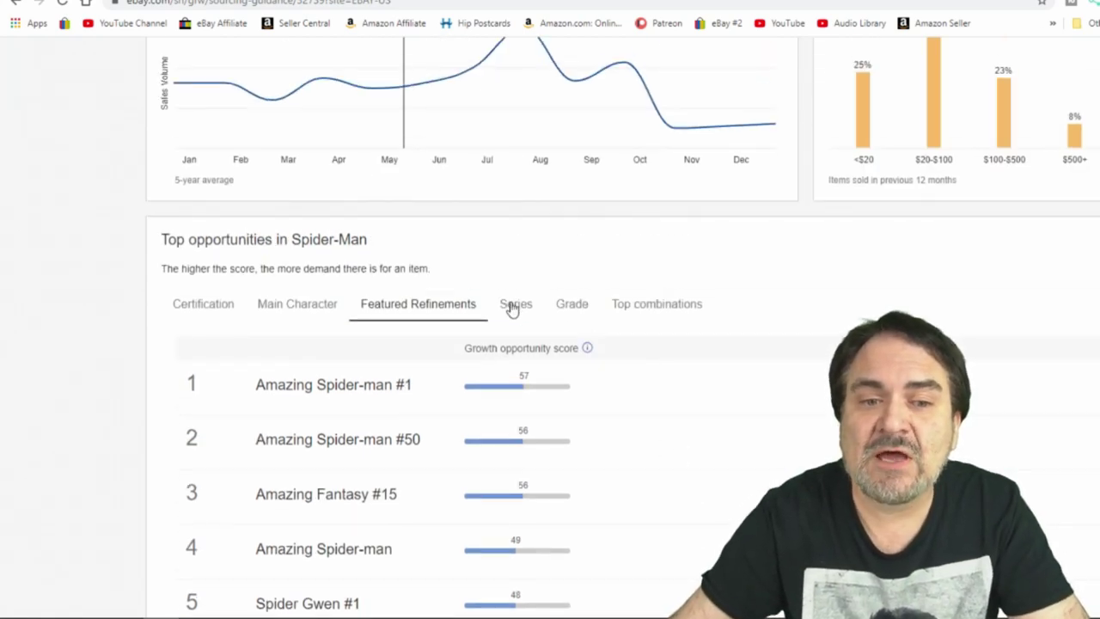
# - Switch the ranking via Series to Grade, where 5.5 FN-, 1.0 FR, 2.5 GD+, 3.5 VG- tie at 50
pyautogui.click(512, 307)
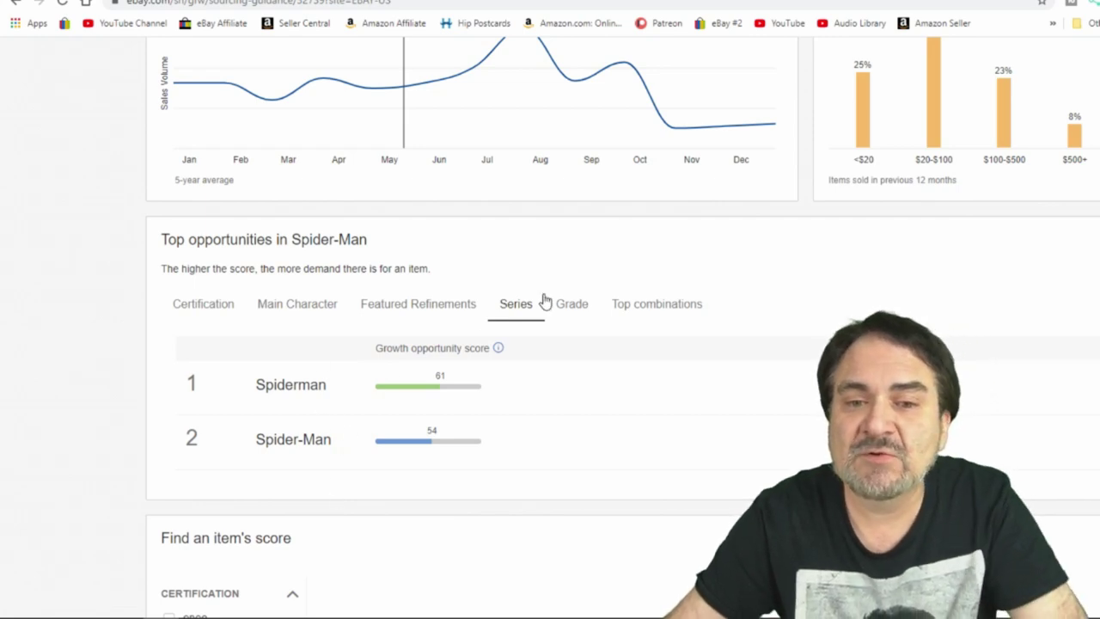
pyautogui.click(575, 307)
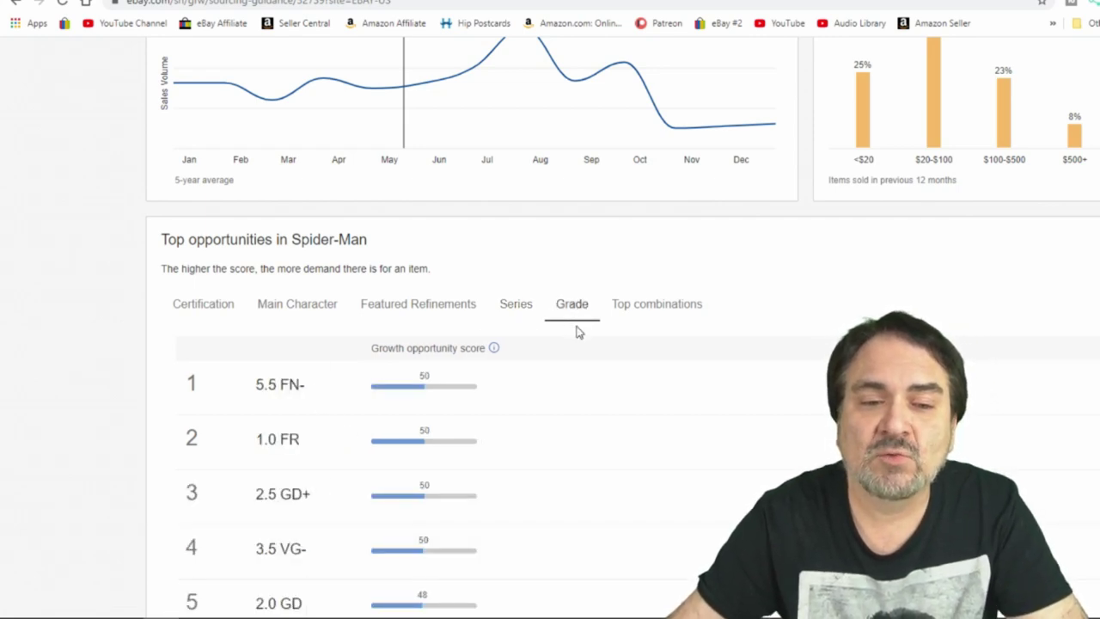
pyautogui.scroll(-1, 577, 331)
pyautogui.scroll(-3, 578, 333)
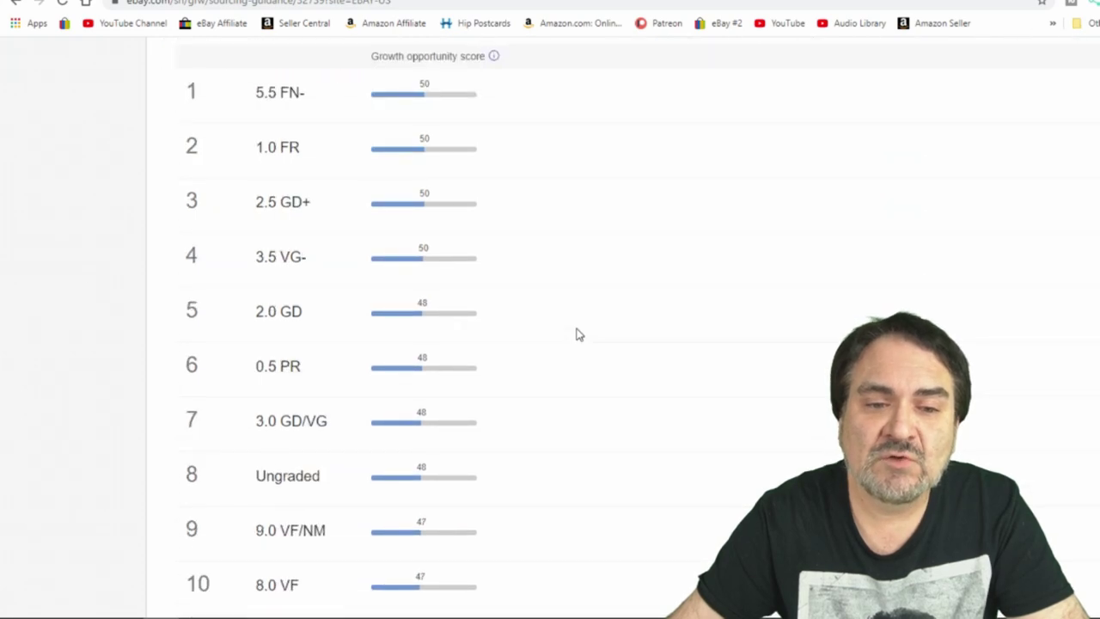
pyautogui.scroll(-3, 577, 334)
pyautogui.scroll(8, 576, 332)
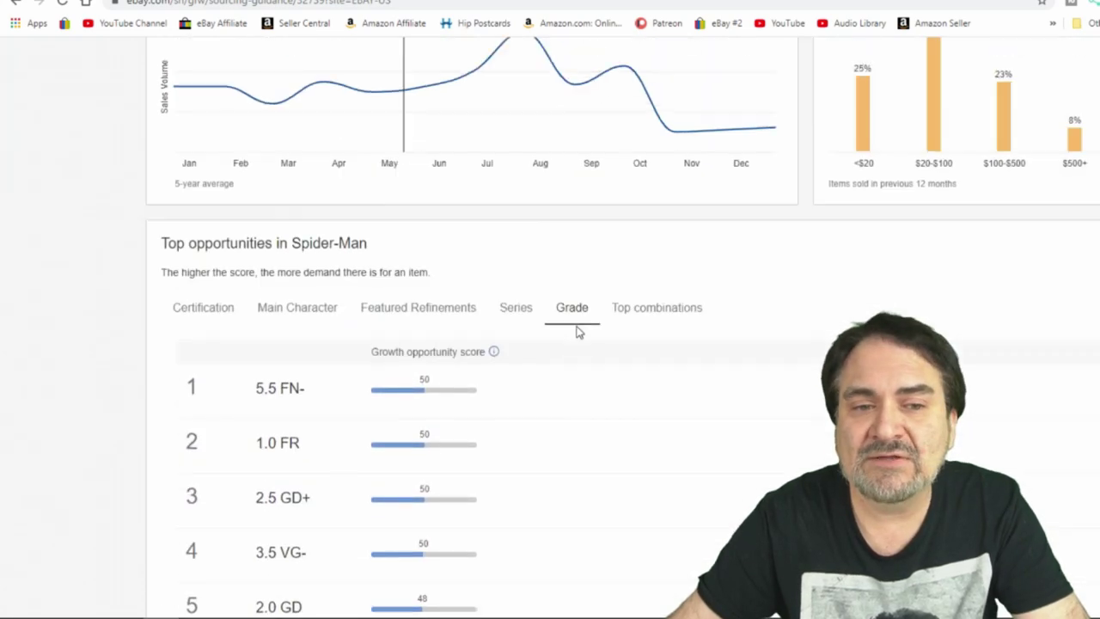
# - Show Spider-Man's top attribute combinations with their scores and average prices
pyautogui.click(673, 382)
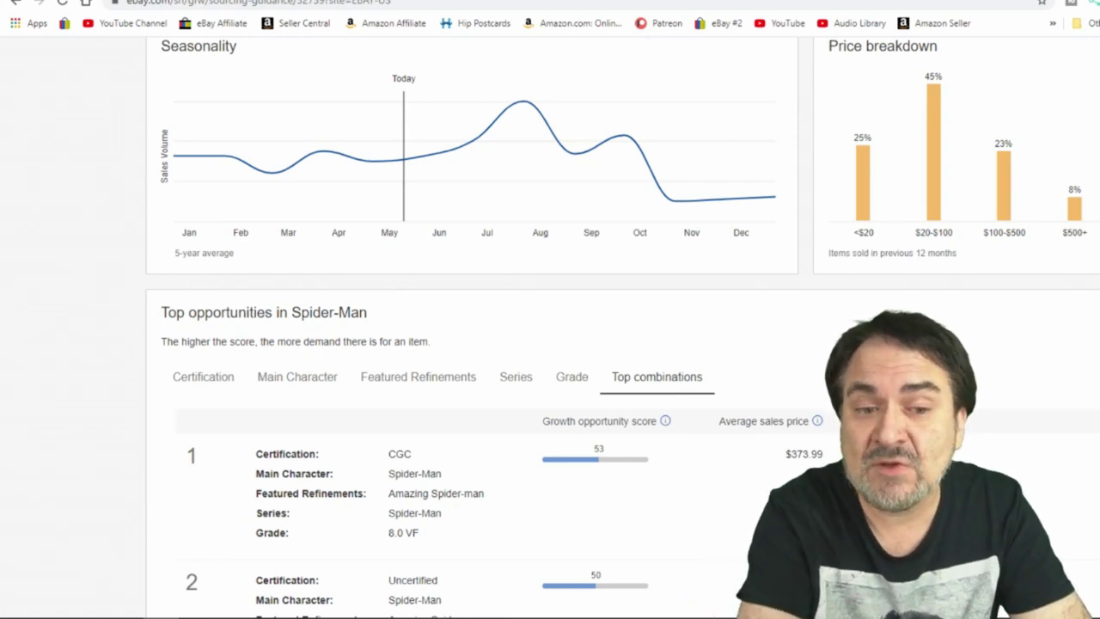
pyautogui.scroll(-3, 400, 415)
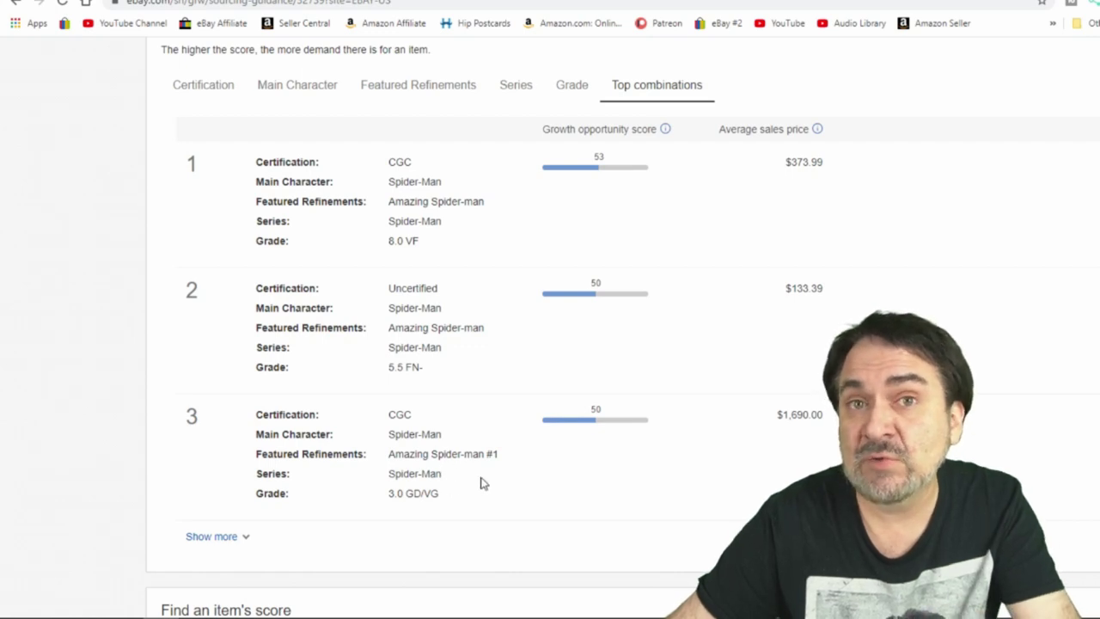
pyautogui.scroll(-2, 480, 484)
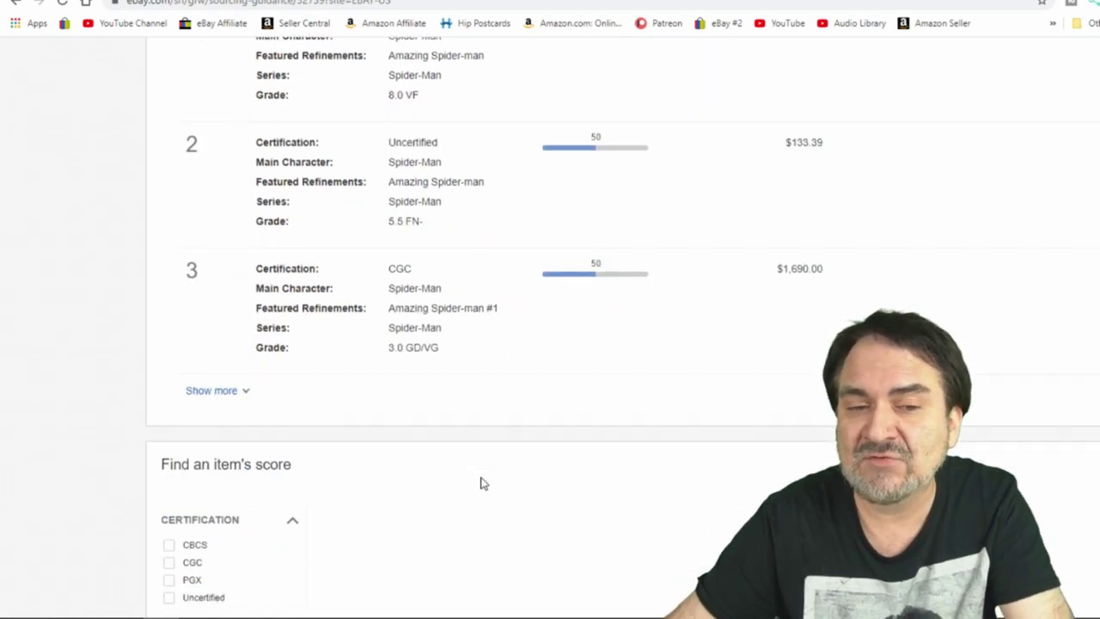
# - Show more rows of the Spider-Man combinations list and scroll through them
pyautogui.click(215, 391)
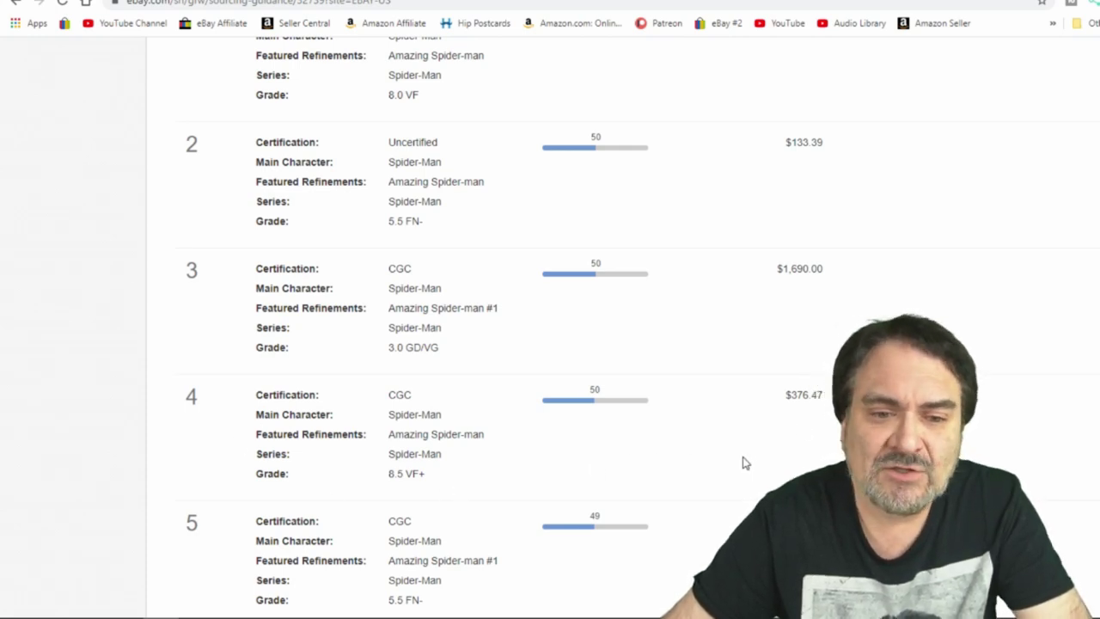
pyautogui.scroll(-1, 672, 493)
pyautogui.scroll(-1, 670, 493)
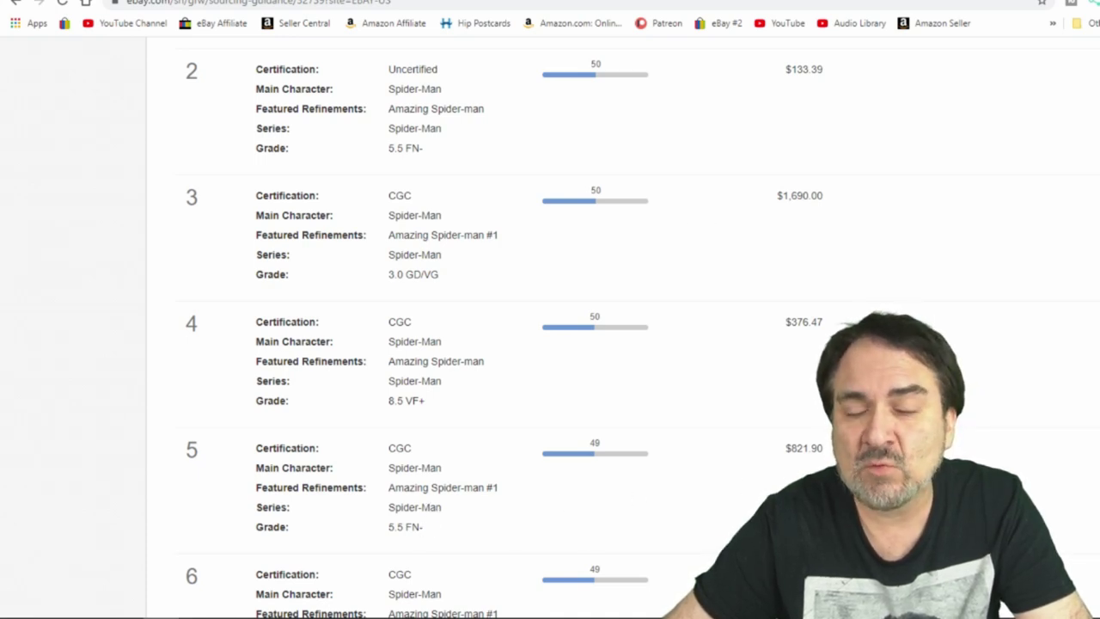
pyautogui.scroll(-3, 499, 327)
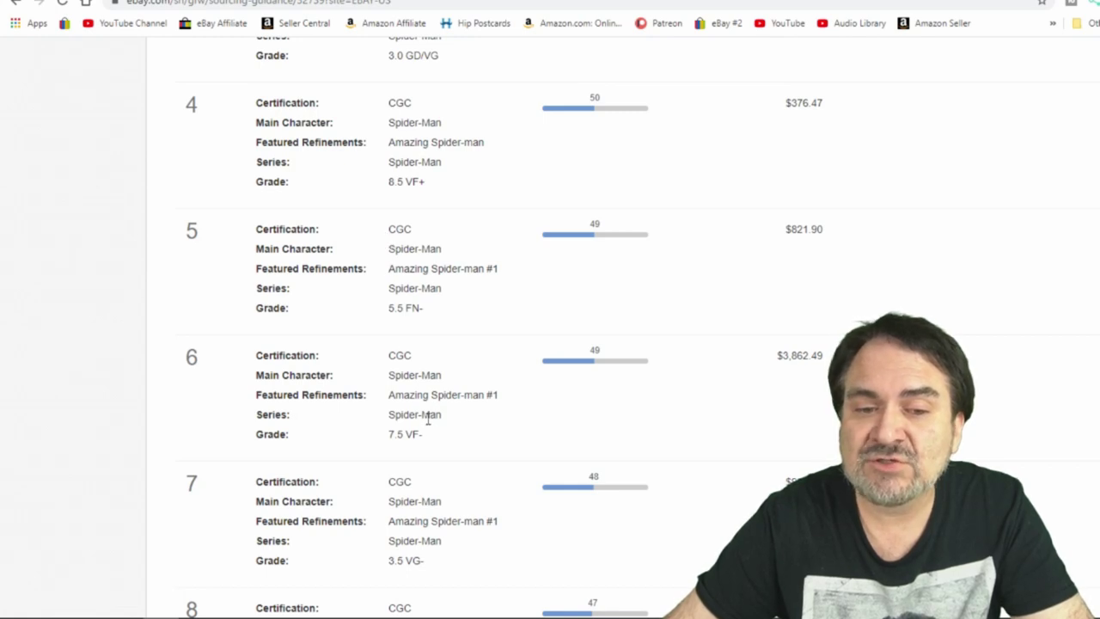
pyautogui.scroll(-2, 429, 429)
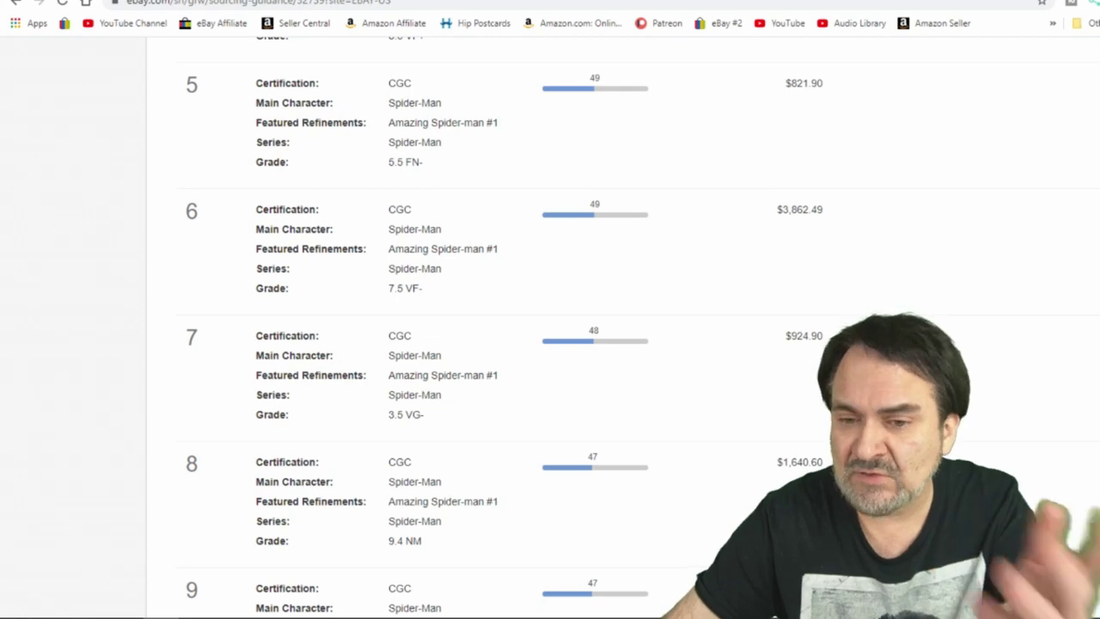
# - Start a new sourcing guidance category search for 'jeans bugle boy 32'
pyautogui.scroll(12, 189, 408)
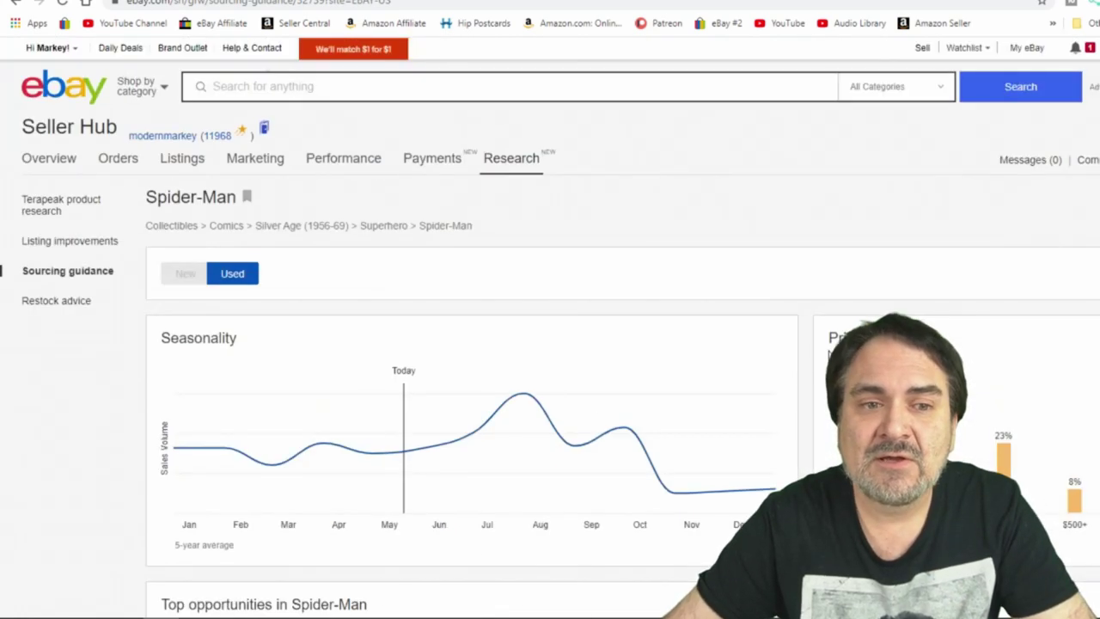
pyautogui.click(72, 270)
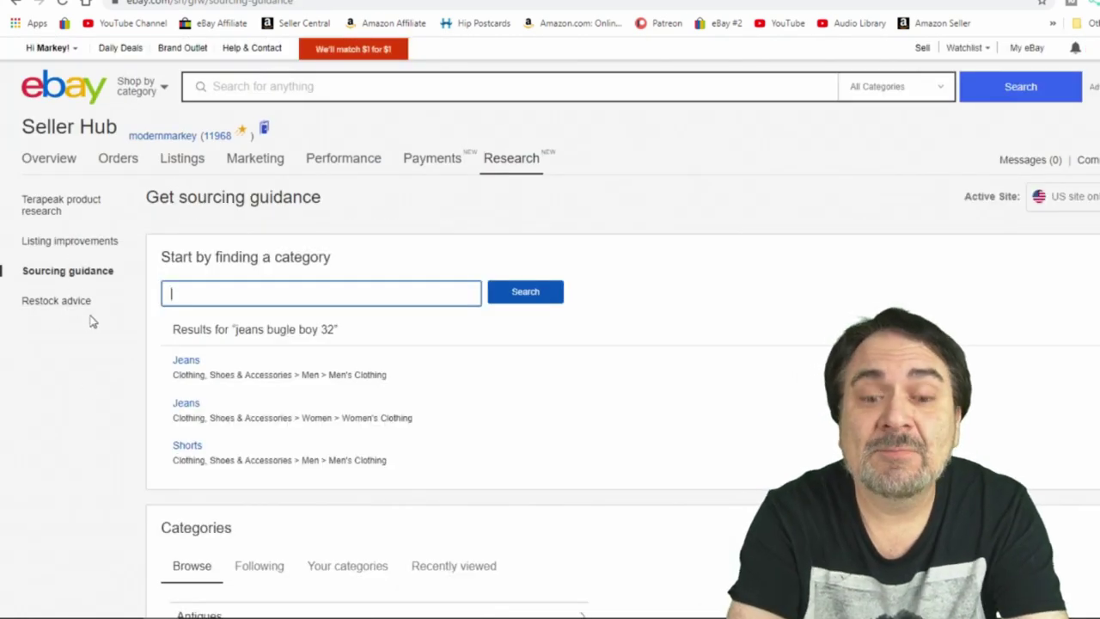
pyautogui.write('jeans b')
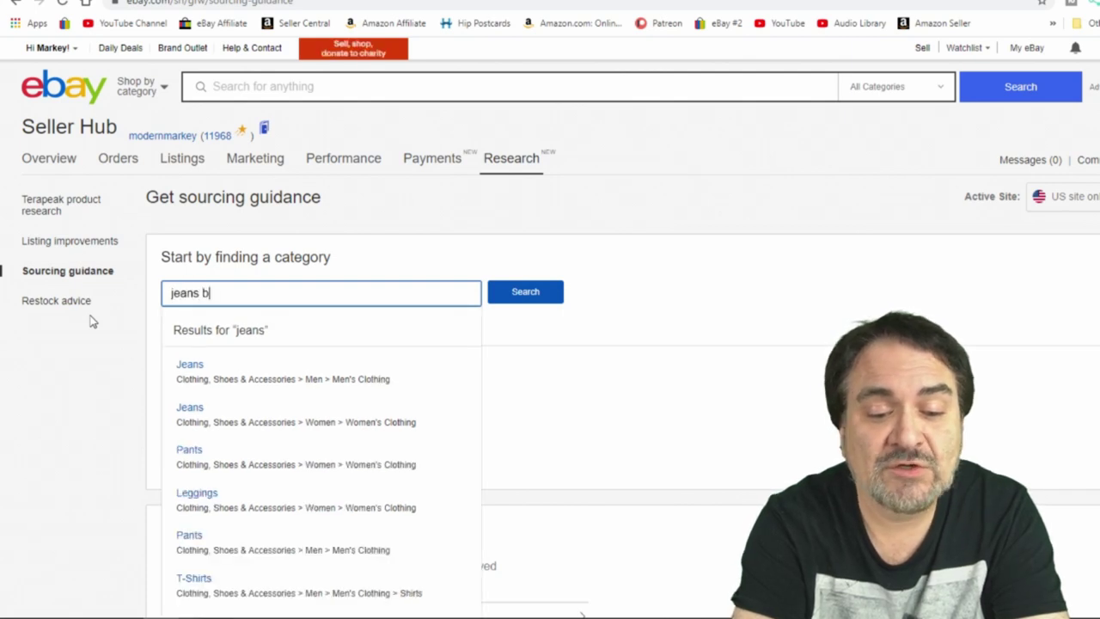
pyautogui.write('ugle boy ')
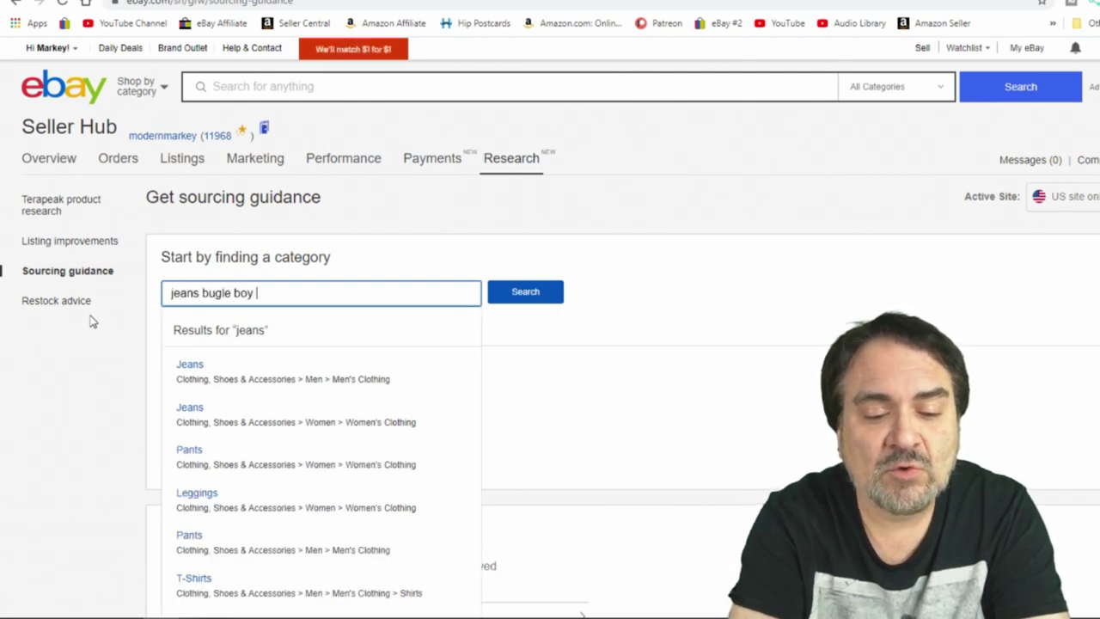
pyautogui.write('32')
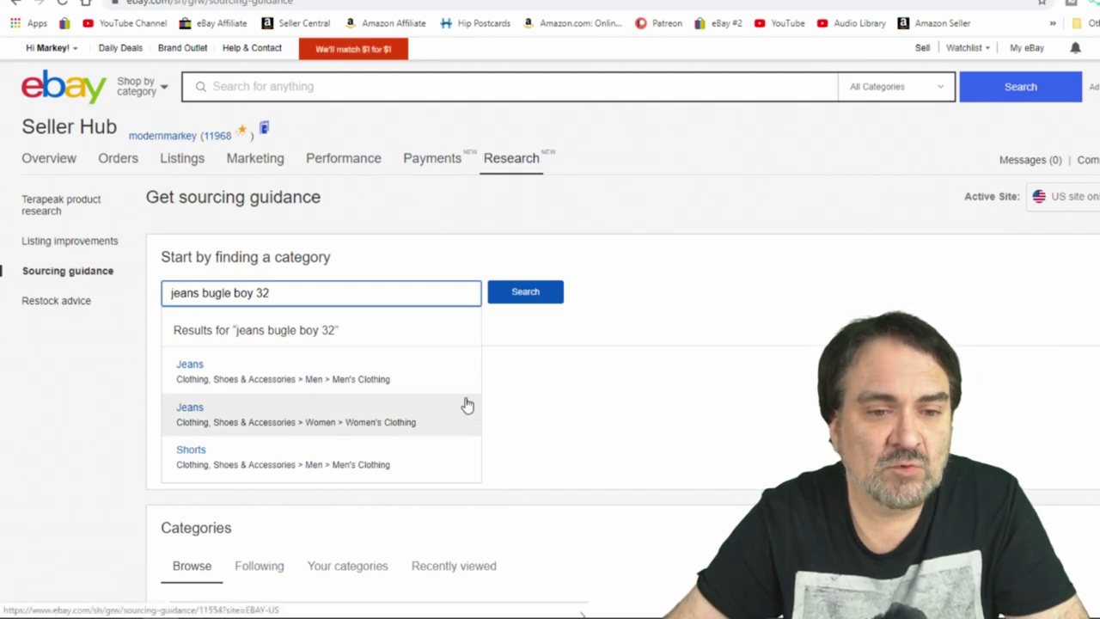
# - Open the Men's Clothing Jeans sourcing guidance and scroll down to its Price breakdown card
pyautogui.click(335, 381)
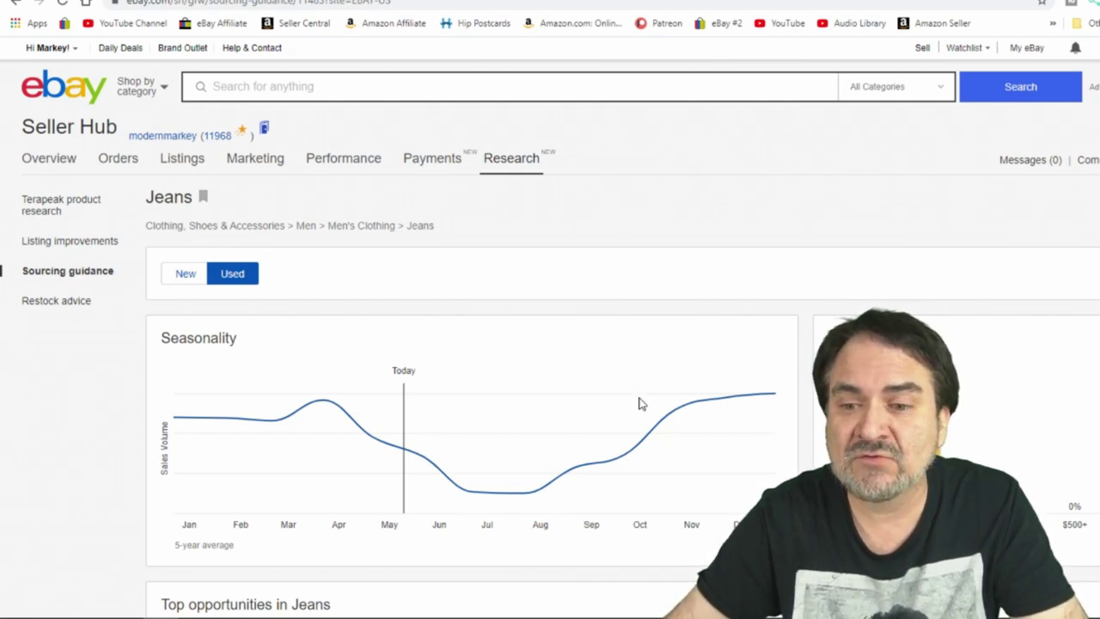
pyautogui.scroll(-1, 639, 404)
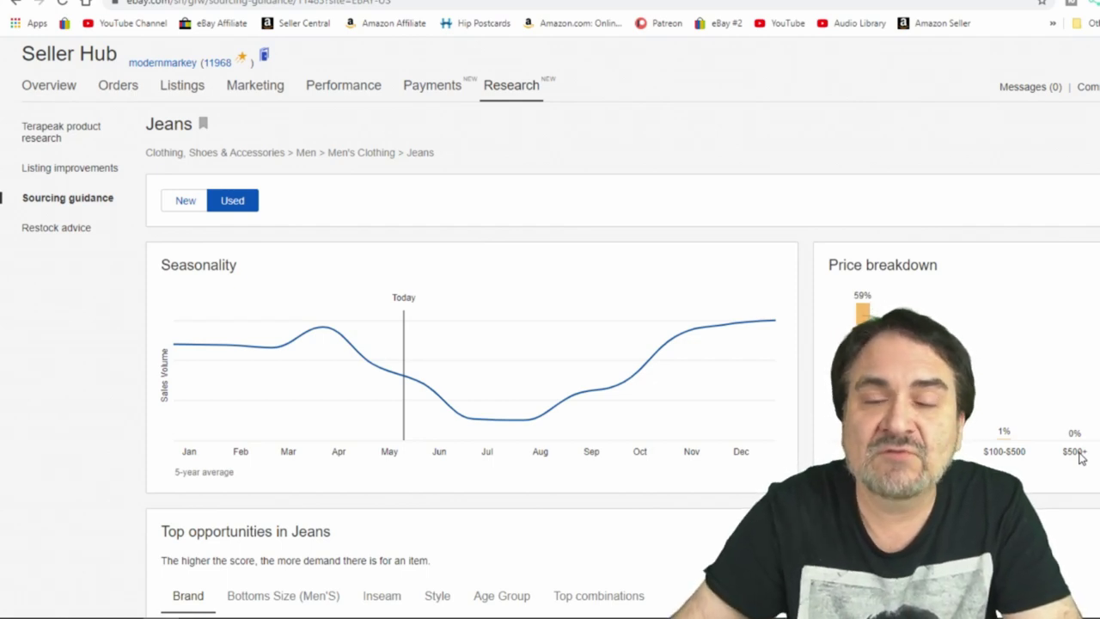
pyautogui.scroll(-3, 1079, 458)
pyautogui.scroll(-2, 1079, 458)
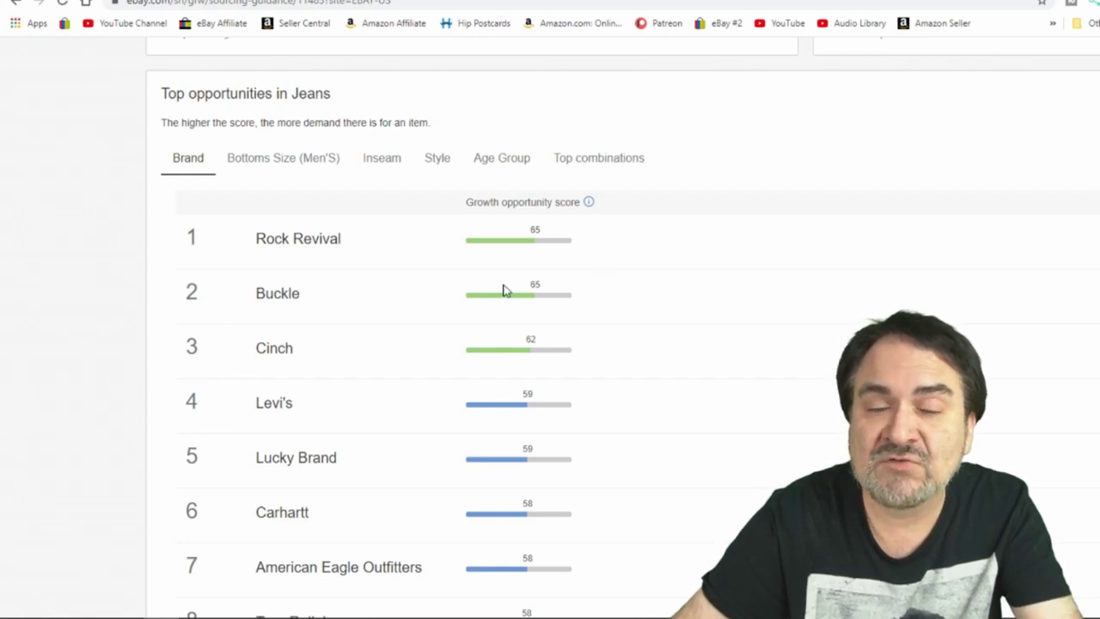
pyautogui.scroll(-2, 503, 301)
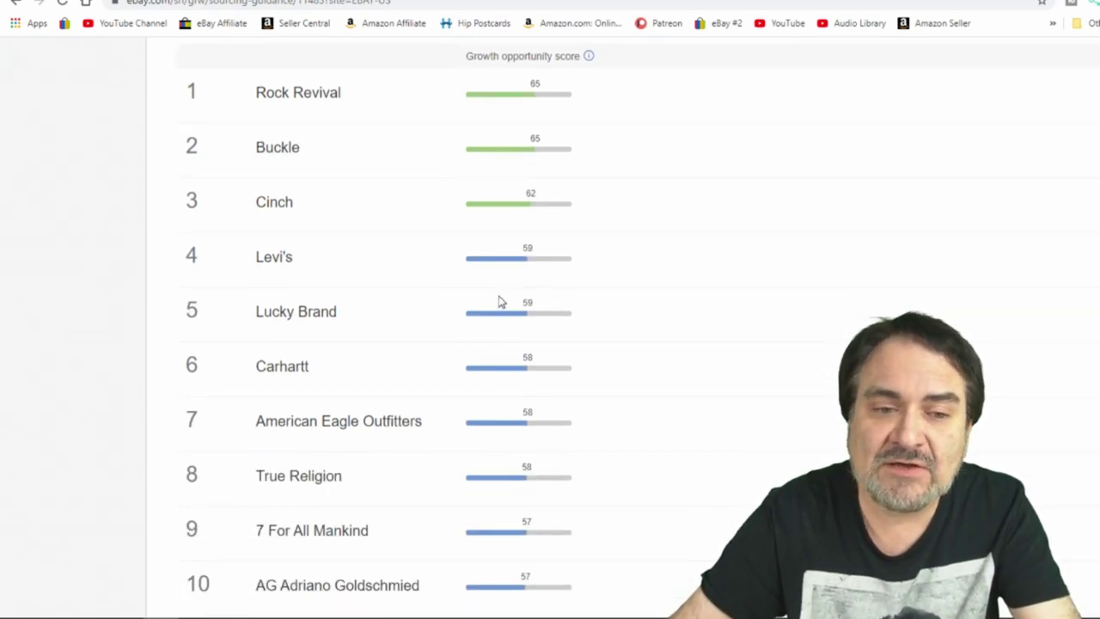
pyautogui.scroll(-2, 501, 301)
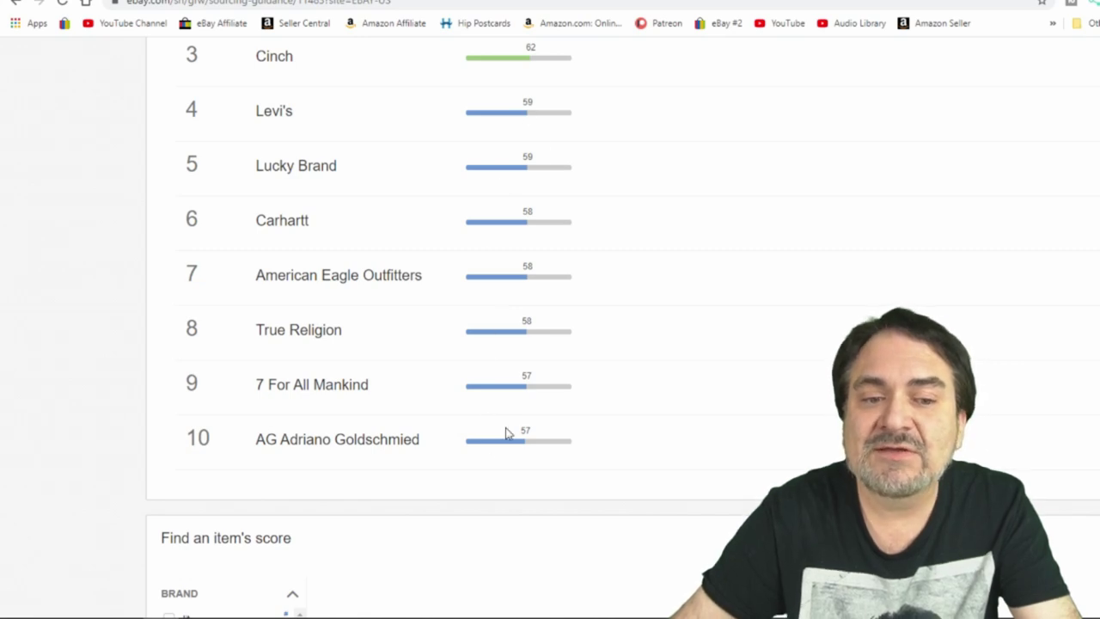
pyautogui.scroll(3, 505, 421)
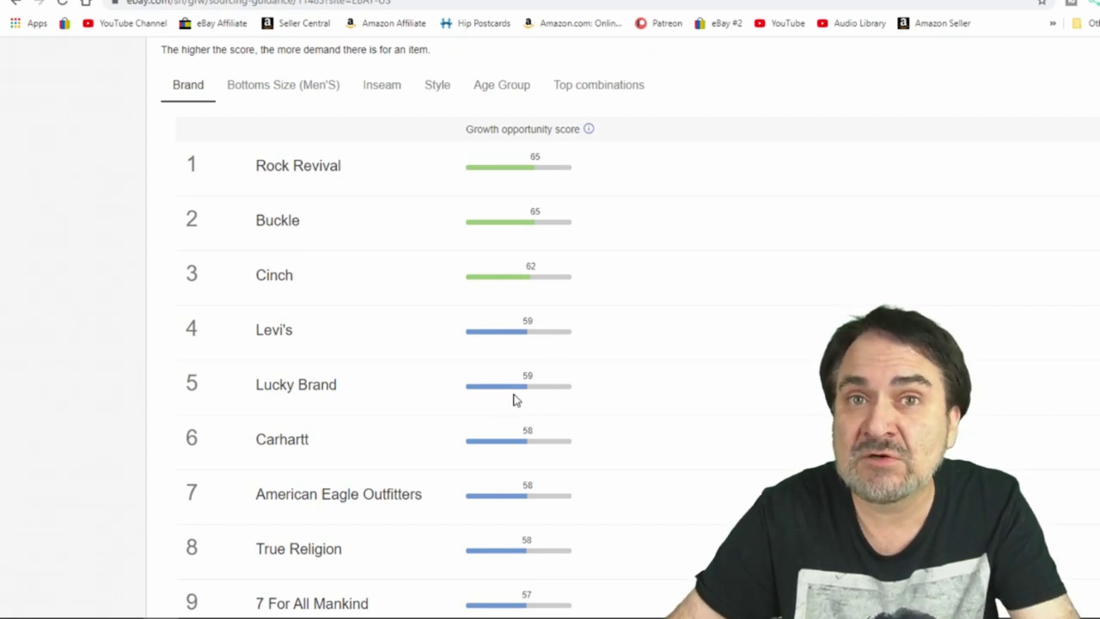
pyautogui.scroll(2, 693, 335)
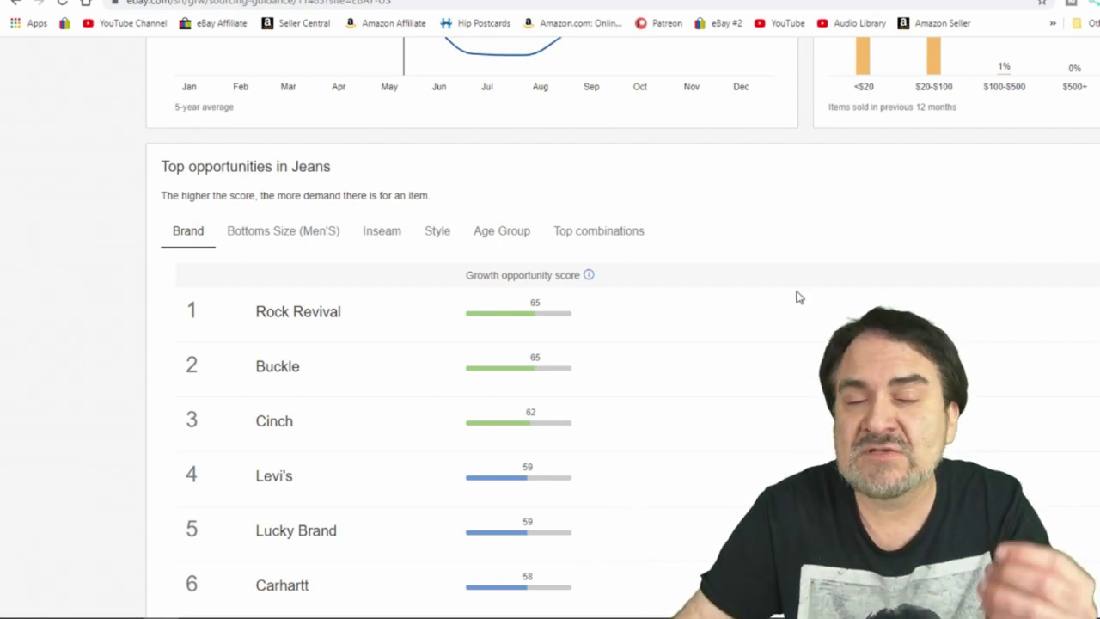
pyautogui.scroll(3, 796, 296)
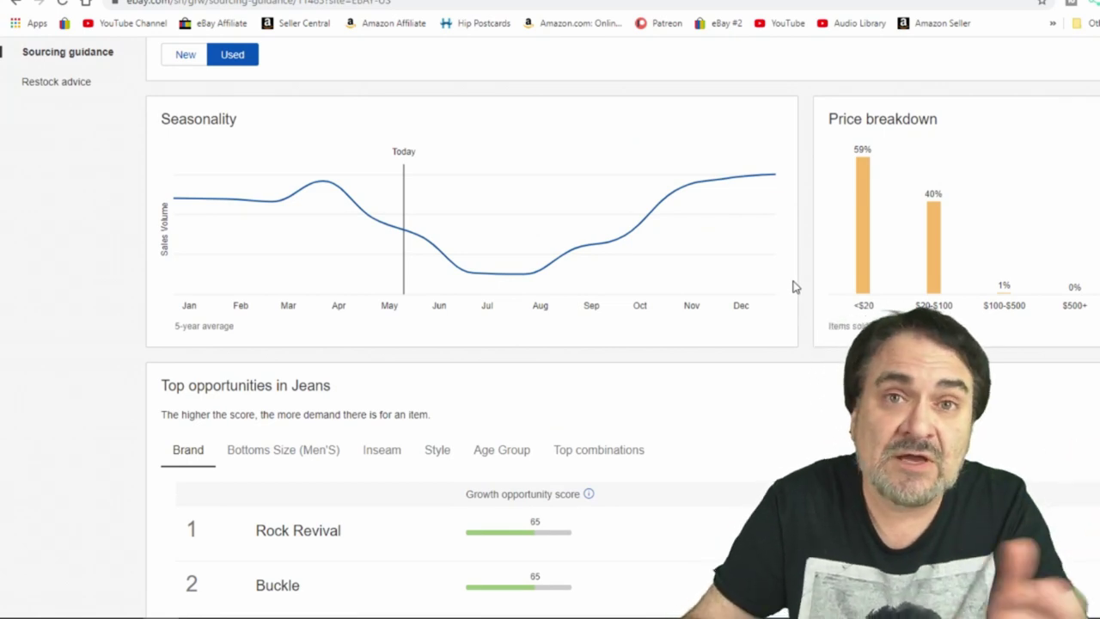
pyautogui.scroll(-2, 793, 286)
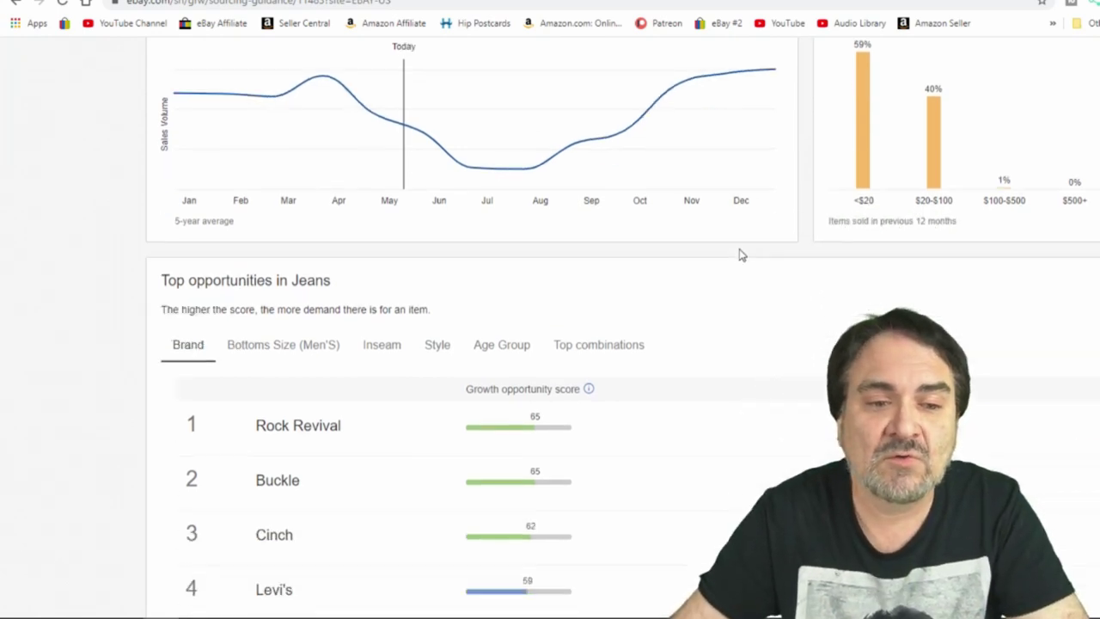
# - Rank the jeans opportunities by men's bottoms size, led by size 34 at 61
pyautogui.click(253, 304)
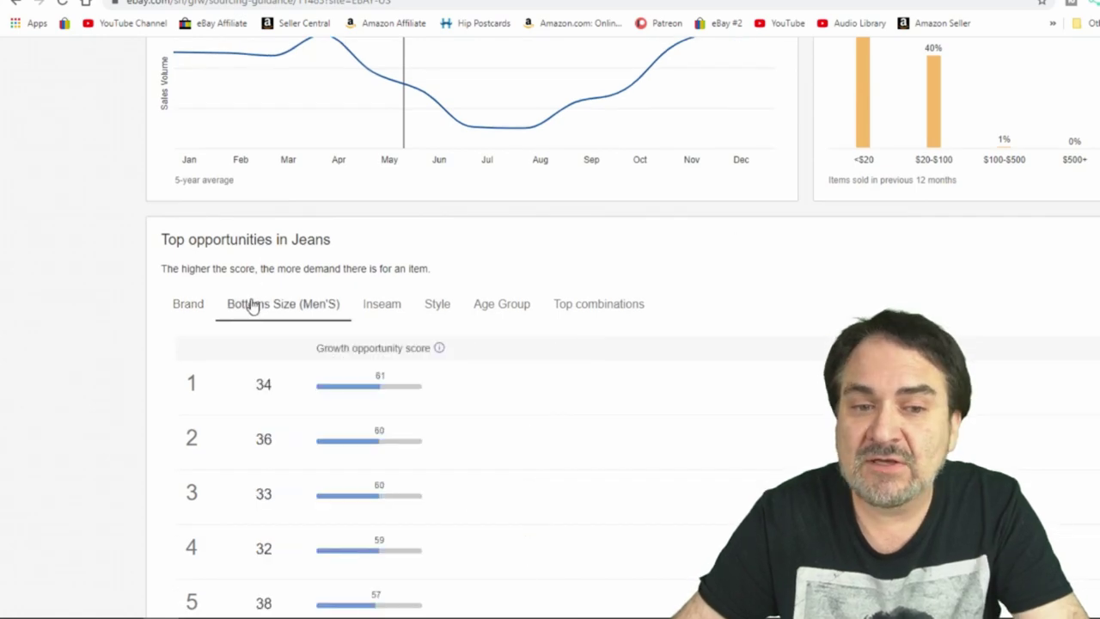
pyautogui.scroll(-3, 432, 414)
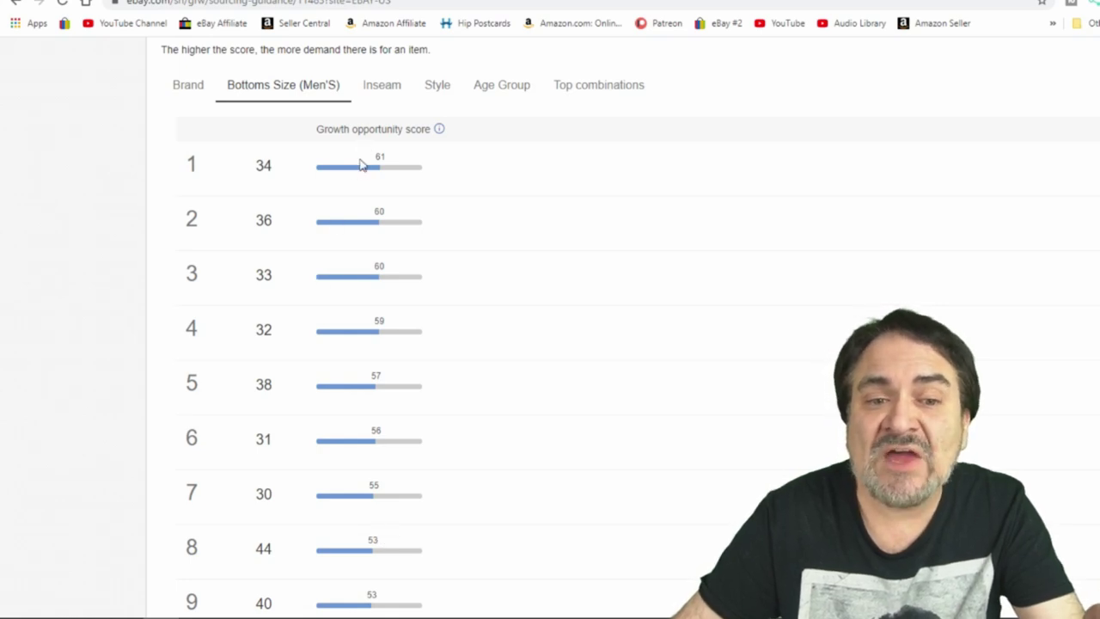
pyautogui.scroll(-3, 386, 322)
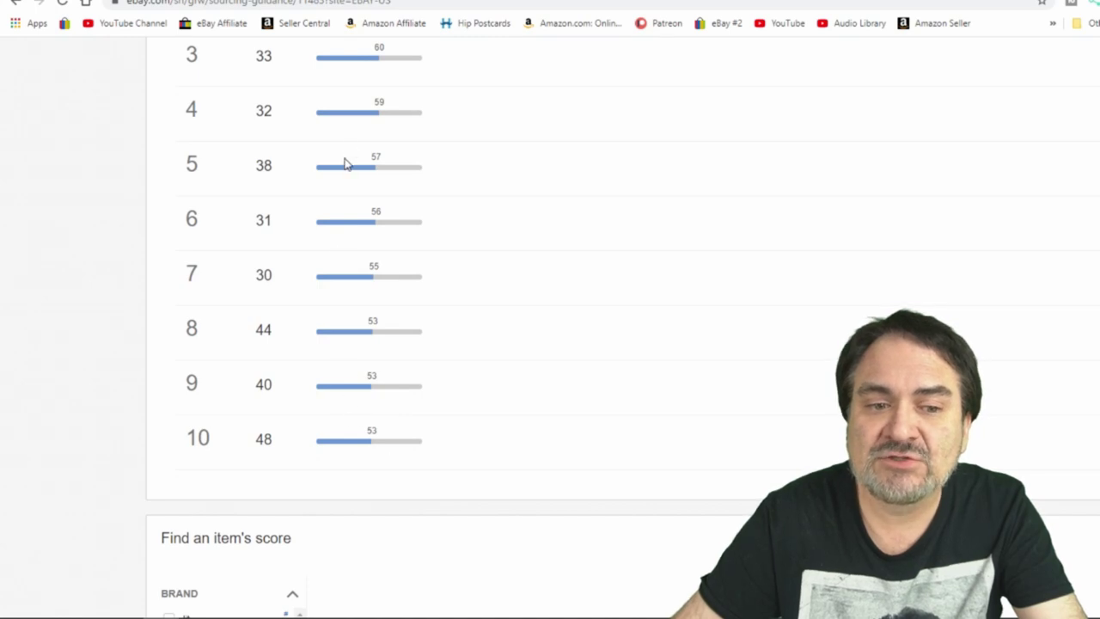
# - Expand the BOTTOMS SIZE (MEN'S) choices under 'Find an item's score'
pyautogui.scroll(-3, 336, 287)
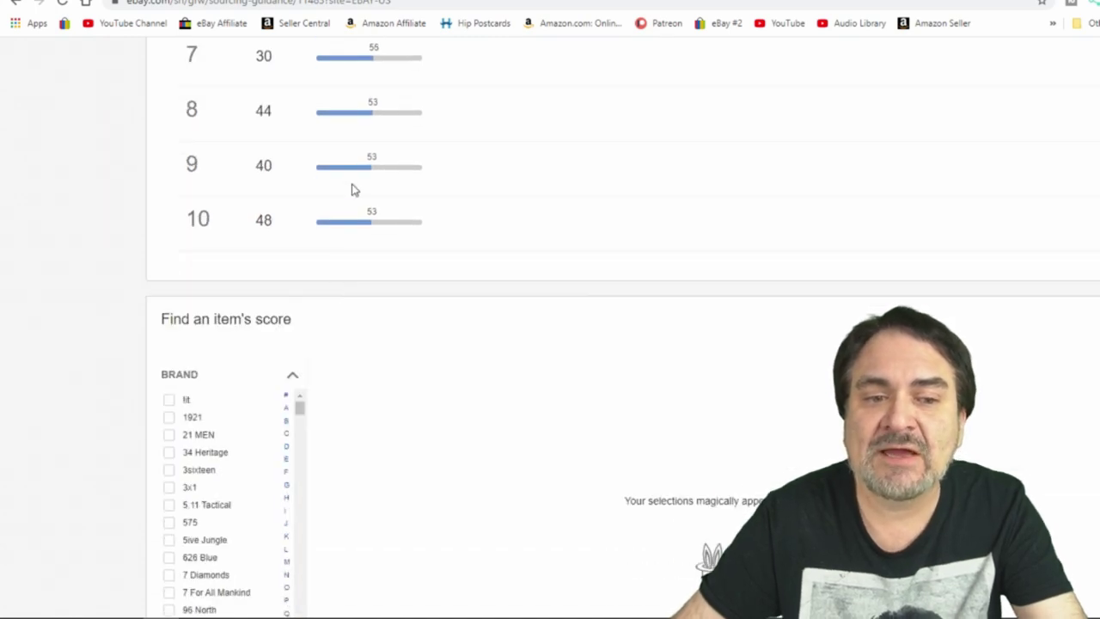
pyautogui.scroll(-3, 349, 213)
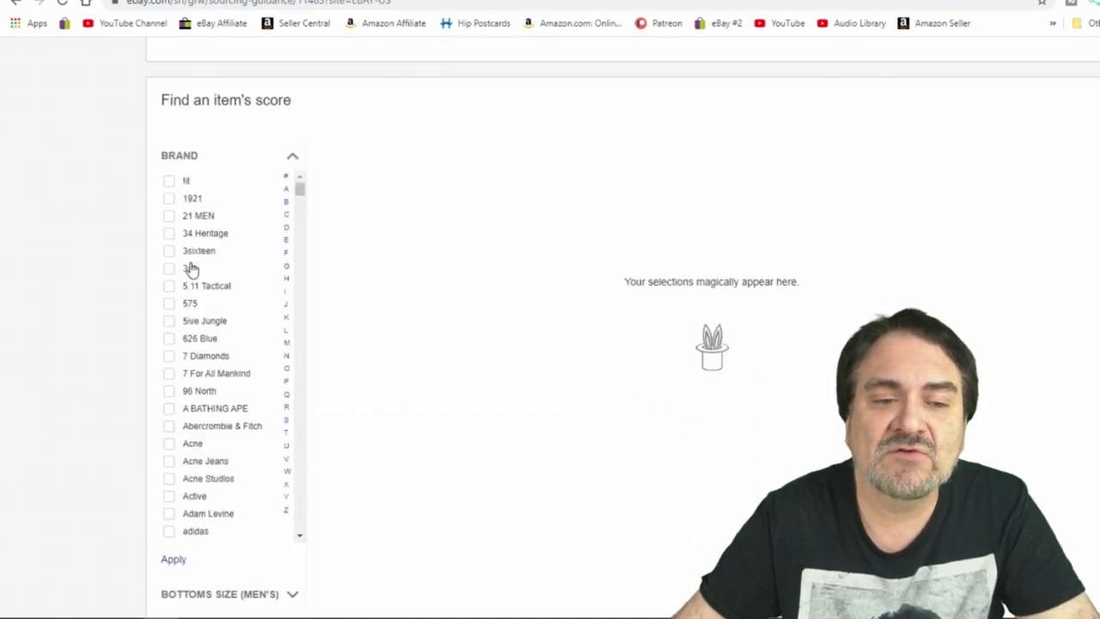
pyautogui.scroll(-3, 295, 559)
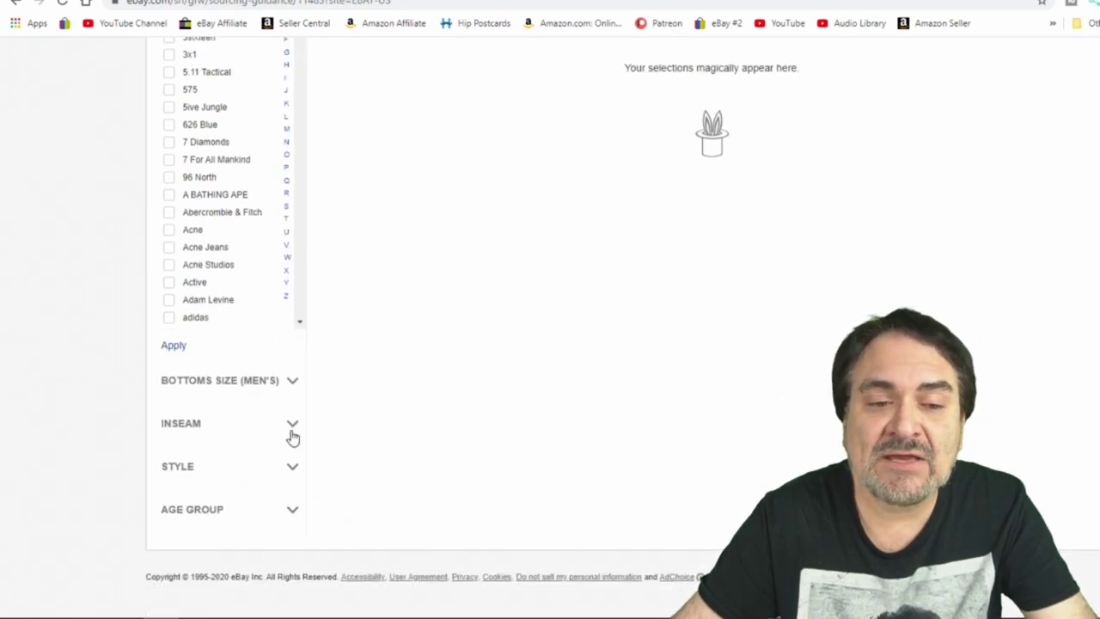
pyautogui.click(293, 386)
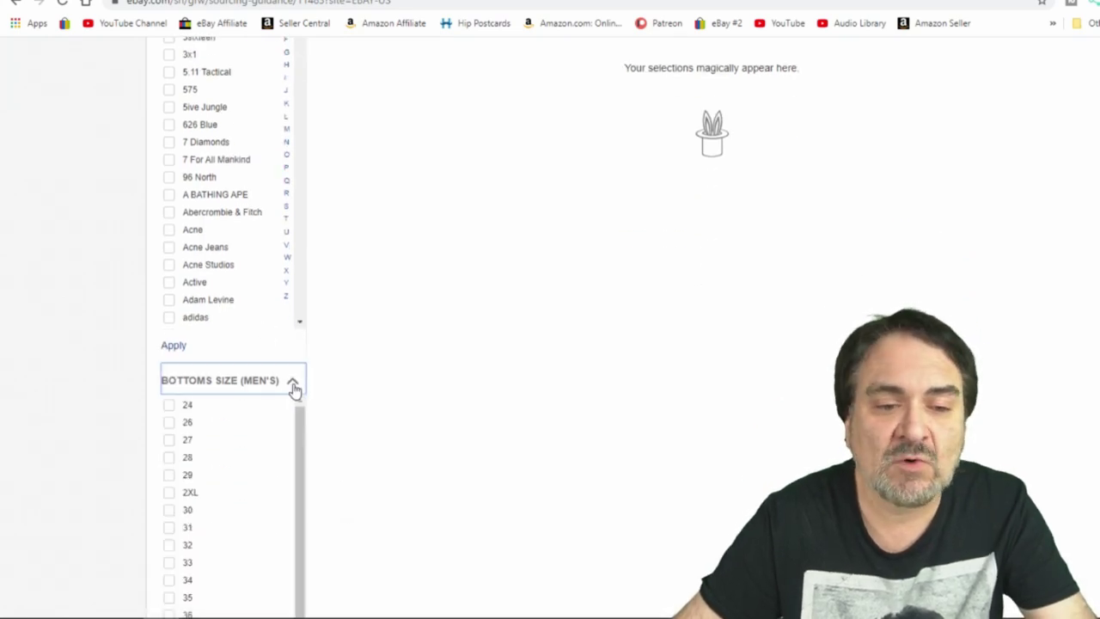
pyautogui.scroll(6, 455, 292)
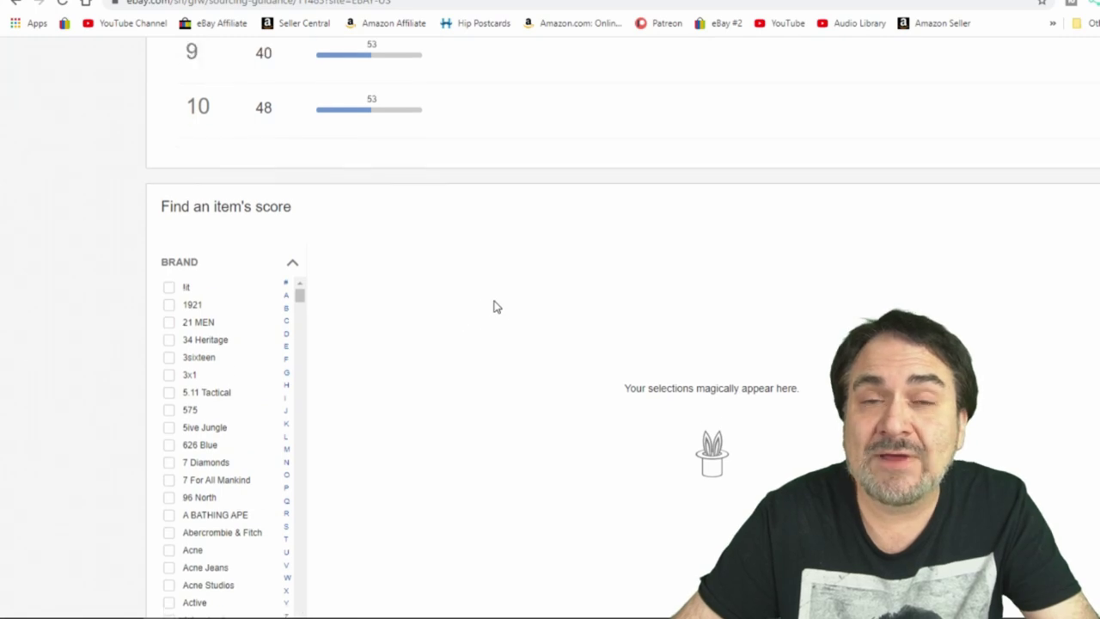
pyautogui.scroll(5, 593, 275)
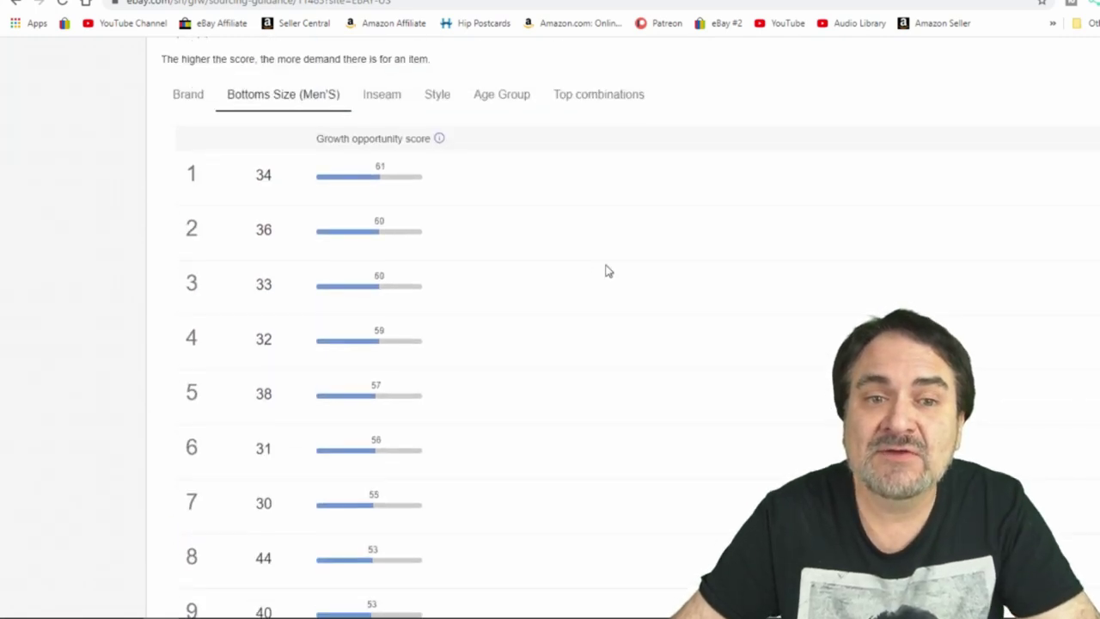
# - Step through the jeans rankings by inseam and style, ending on age group with Adult at 62
pyautogui.click(389, 245)
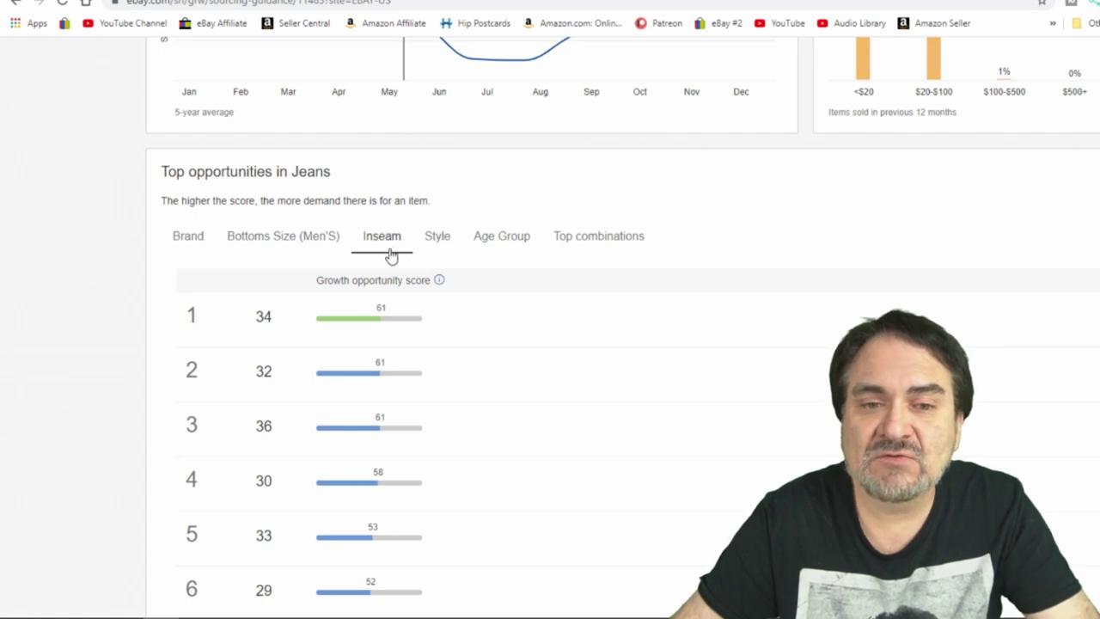
pyautogui.click(439, 251)
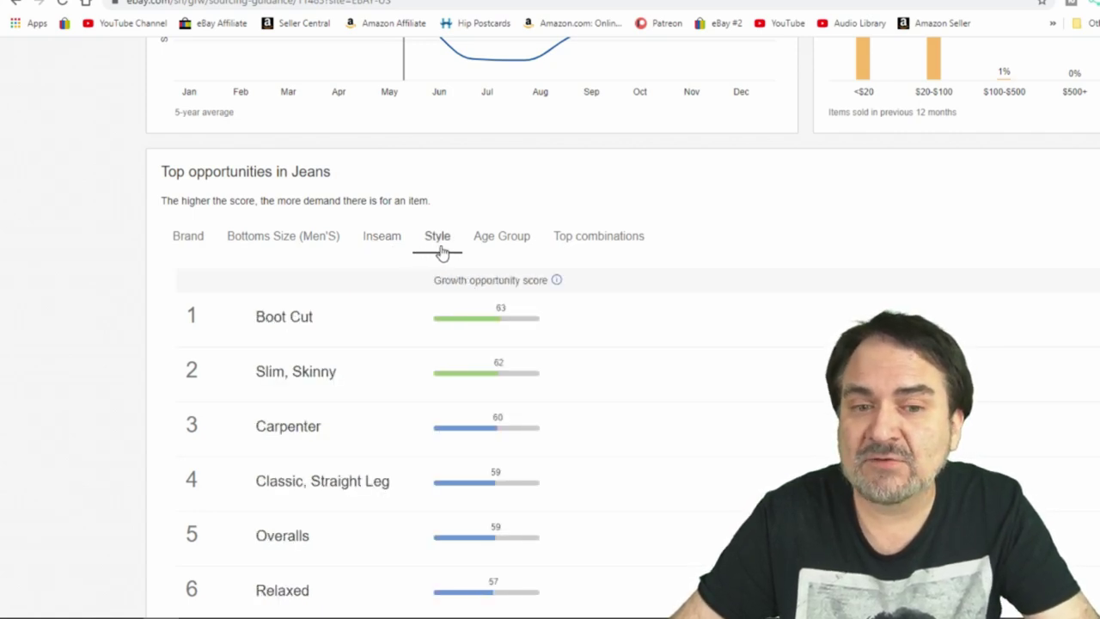
pyautogui.scroll(-2, 442, 258)
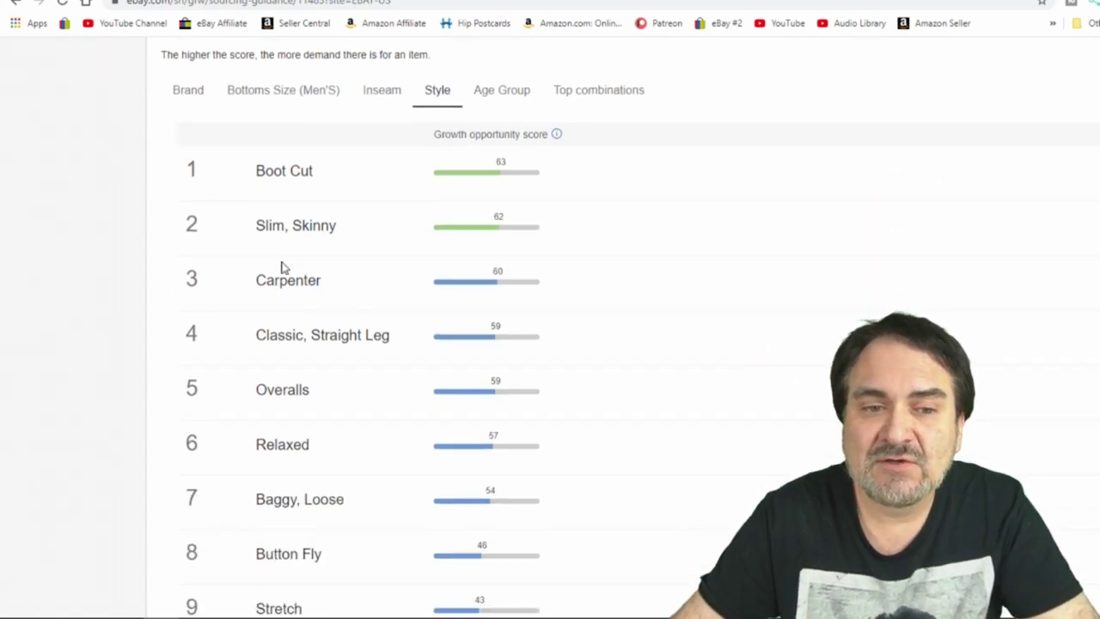
pyautogui.scroll(-3, 471, 444)
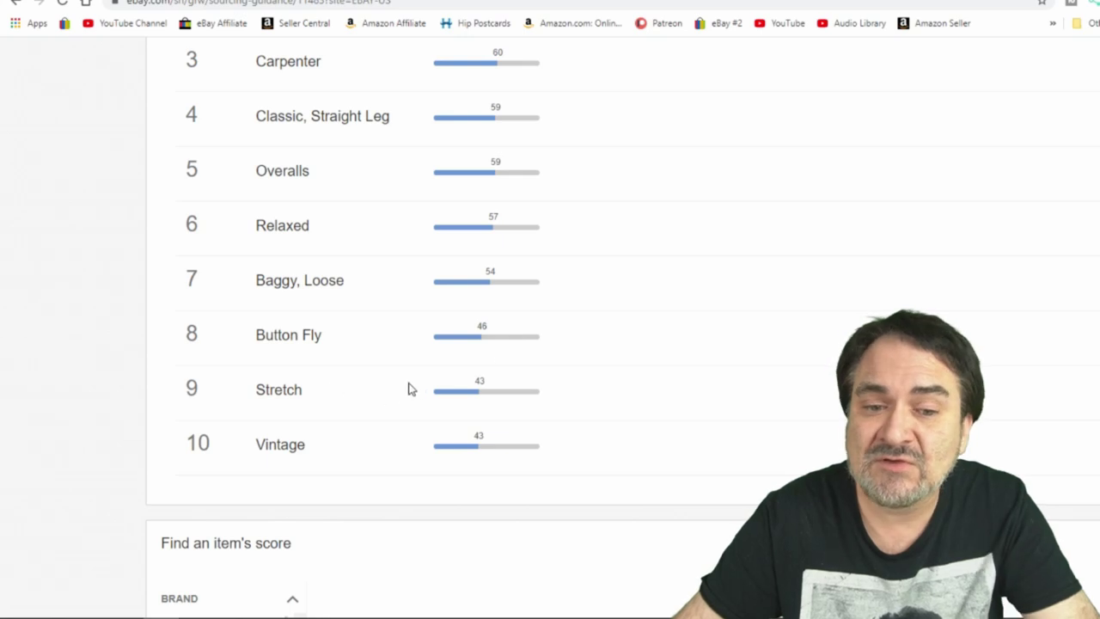
pyautogui.scroll(3, 562, 317)
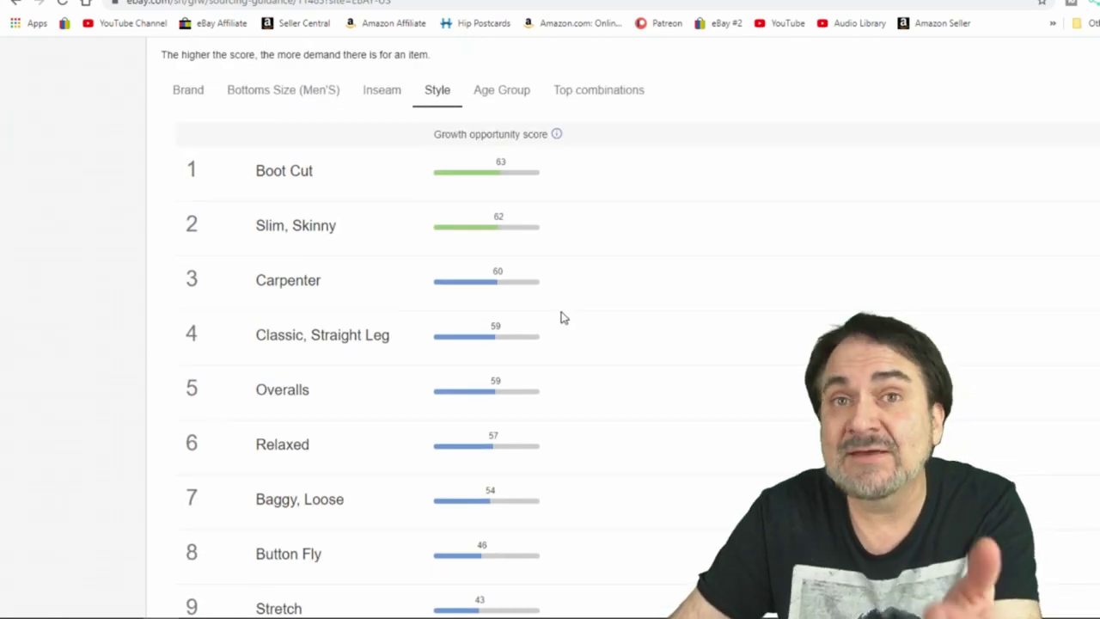
pyautogui.scroll(3, 561, 317)
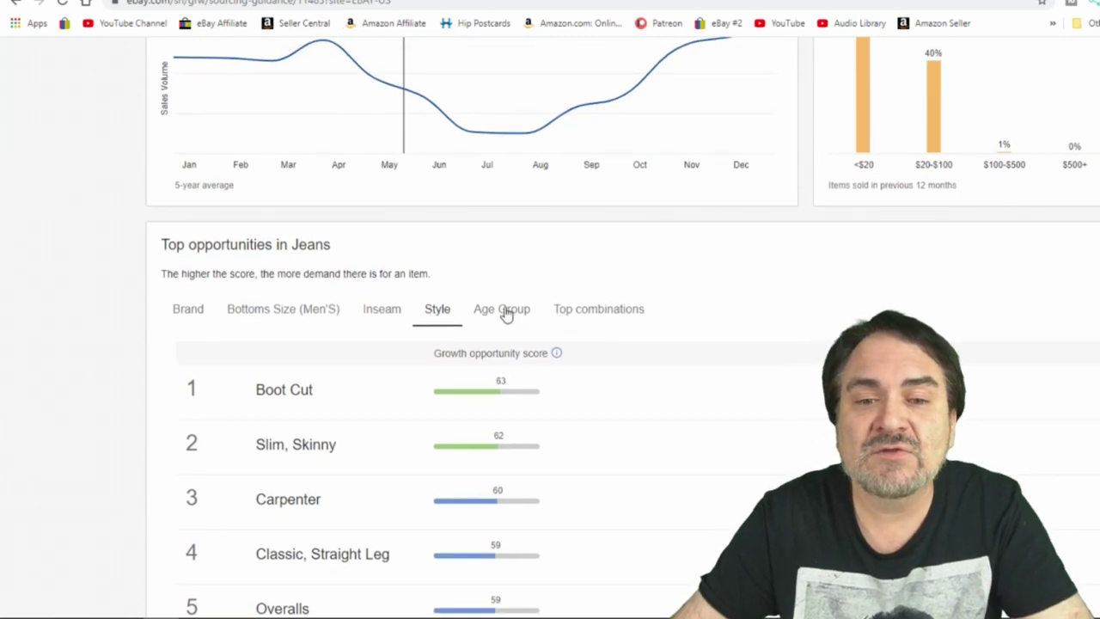
pyautogui.click(506, 316)
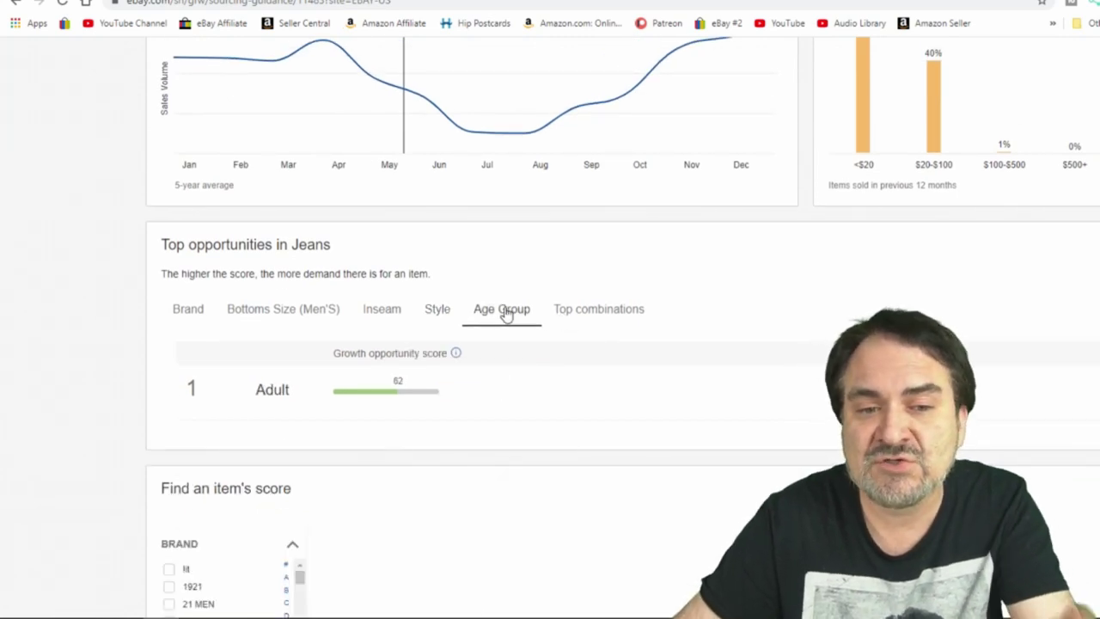
# - Show the top Levi's attribute combinations for jeans and scroll through the rows
pyautogui.click(590, 315)
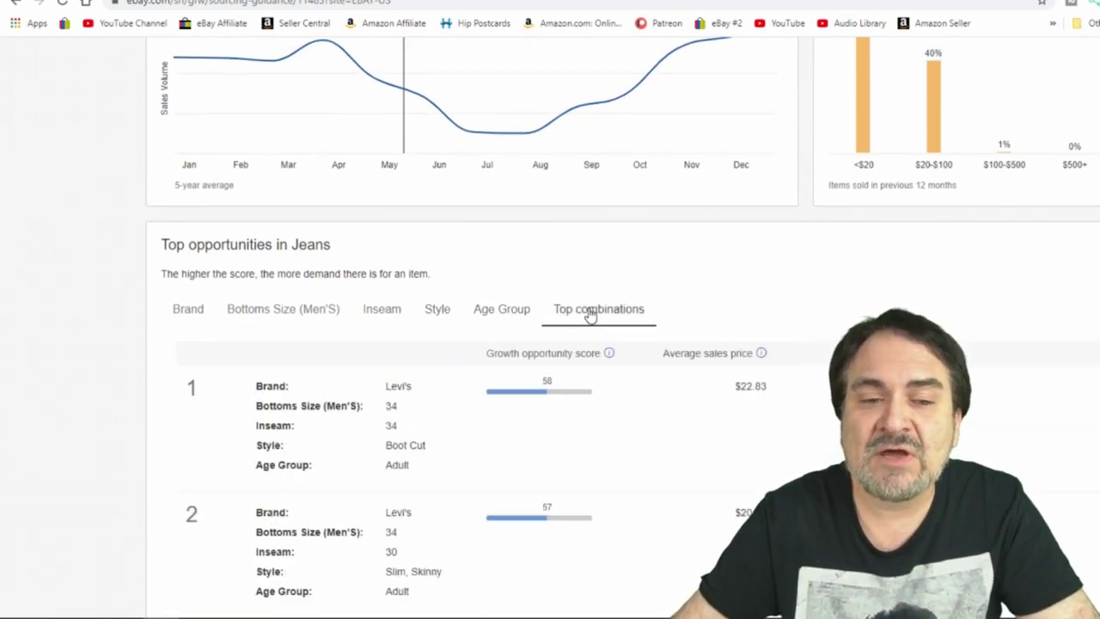
pyautogui.scroll(-2, 778, 322)
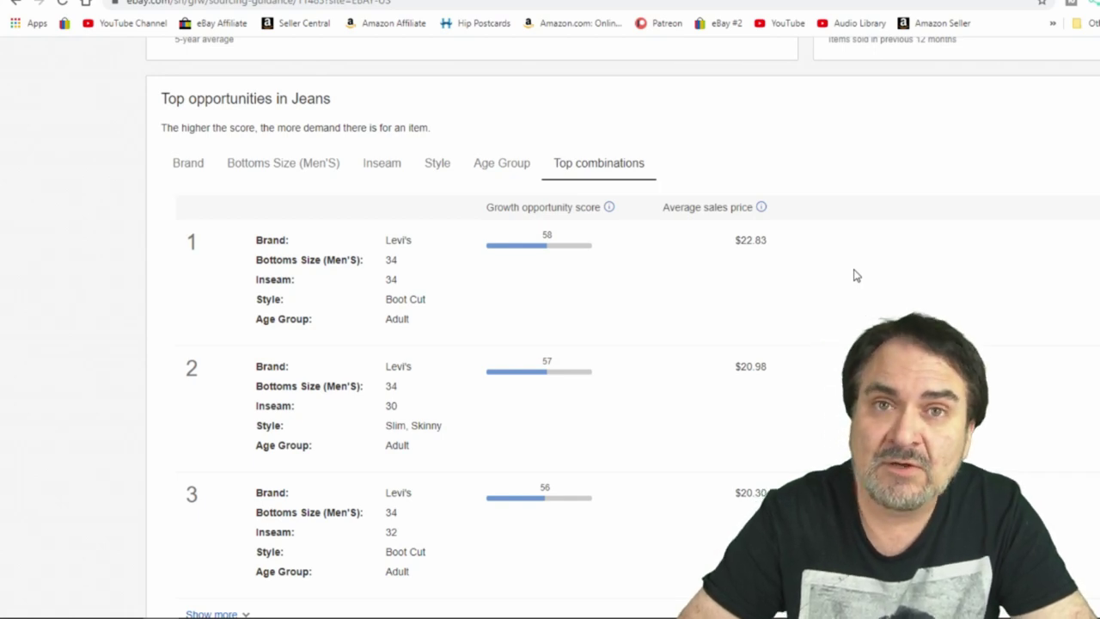
pyautogui.scroll(4, 817, 177)
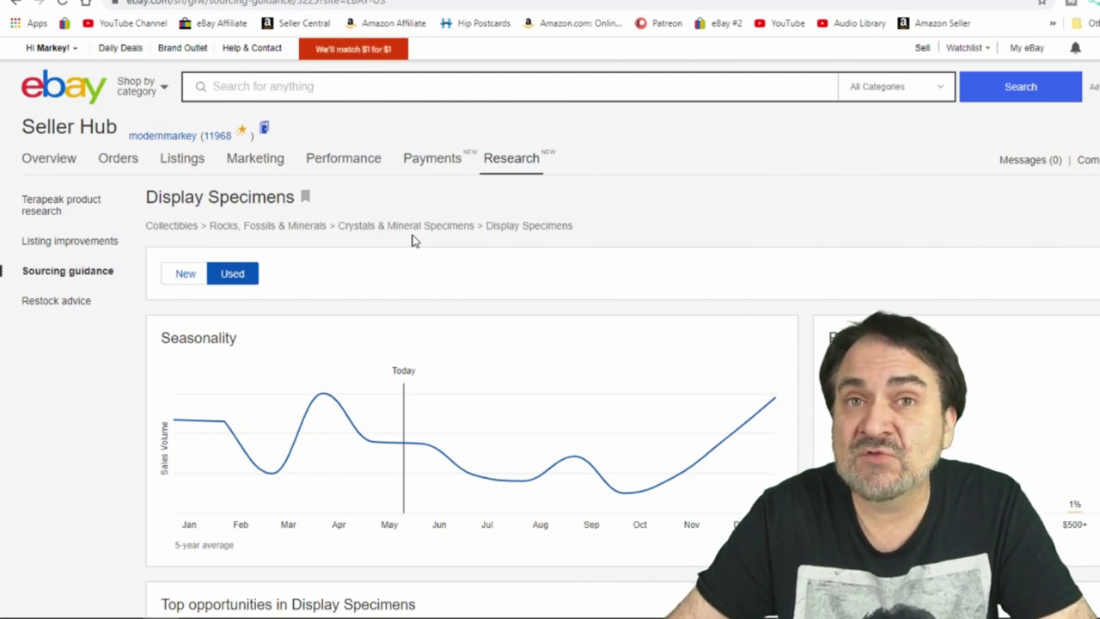
# - Rank Display Specimens opportunities by type, with Natural leading at 56, then return to the charts
pyautogui.scroll(-3, 388, 297)
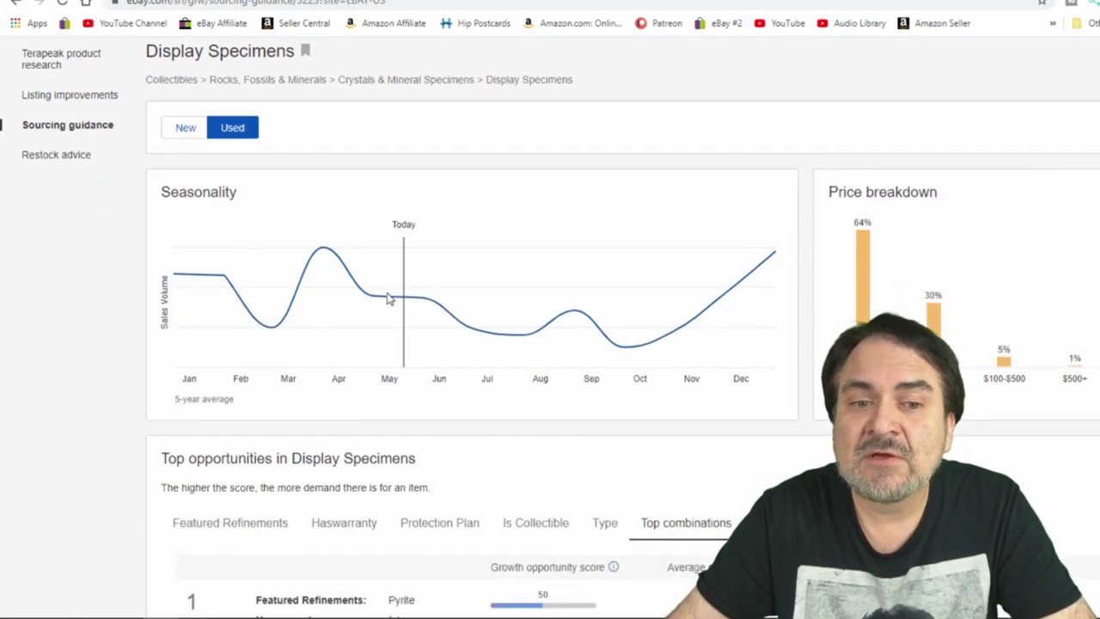
pyautogui.scroll(-3, 388, 298)
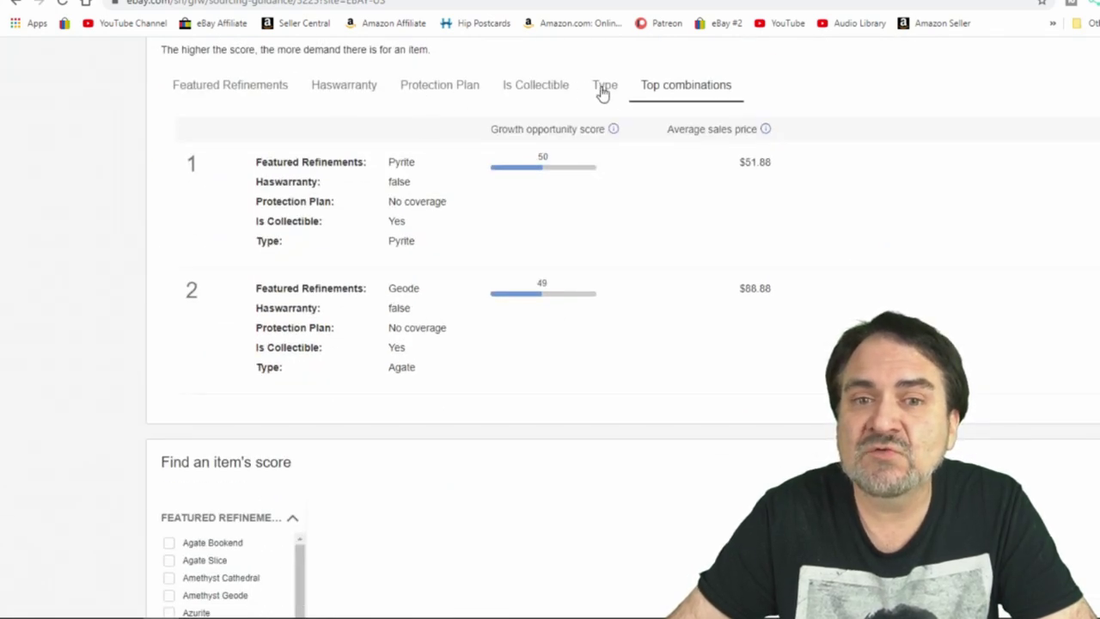
pyautogui.moveTo(615, 96); pyautogui.dragTo(608, 94)
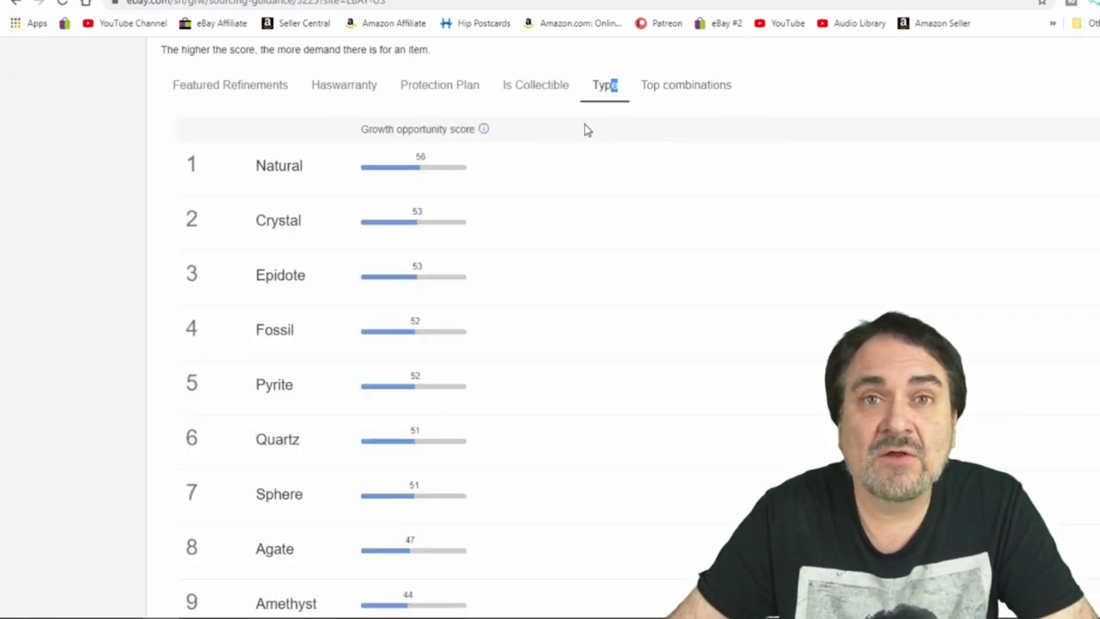
pyautogui.scroll(3, 582, 143)
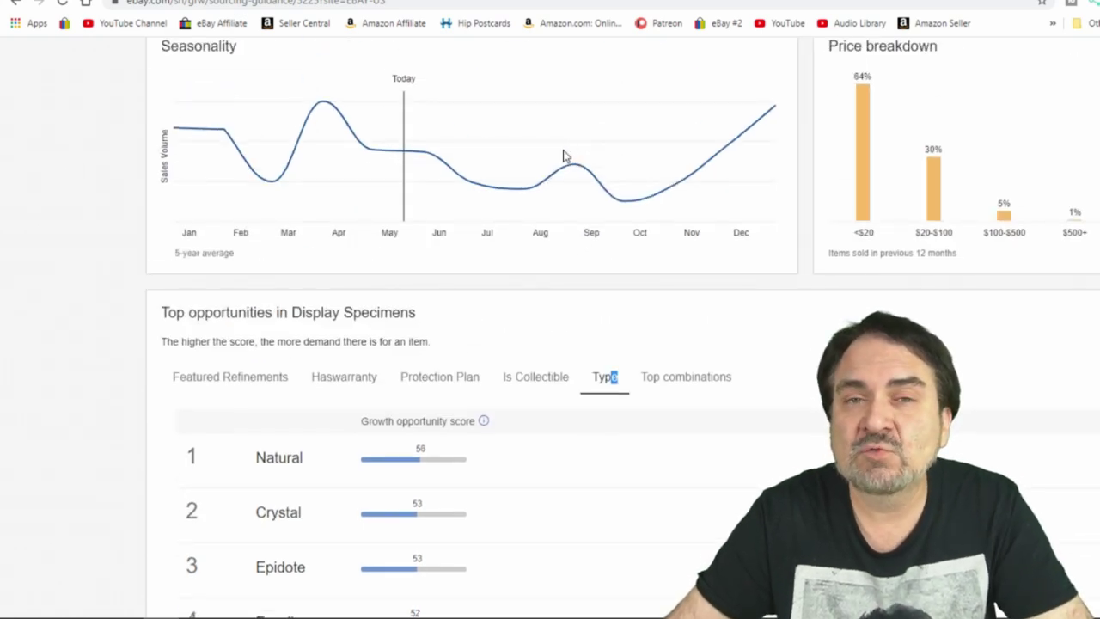
pyautogui.scroll(1, 562, 155)
pyautogui.scroll(3, 564, 156)
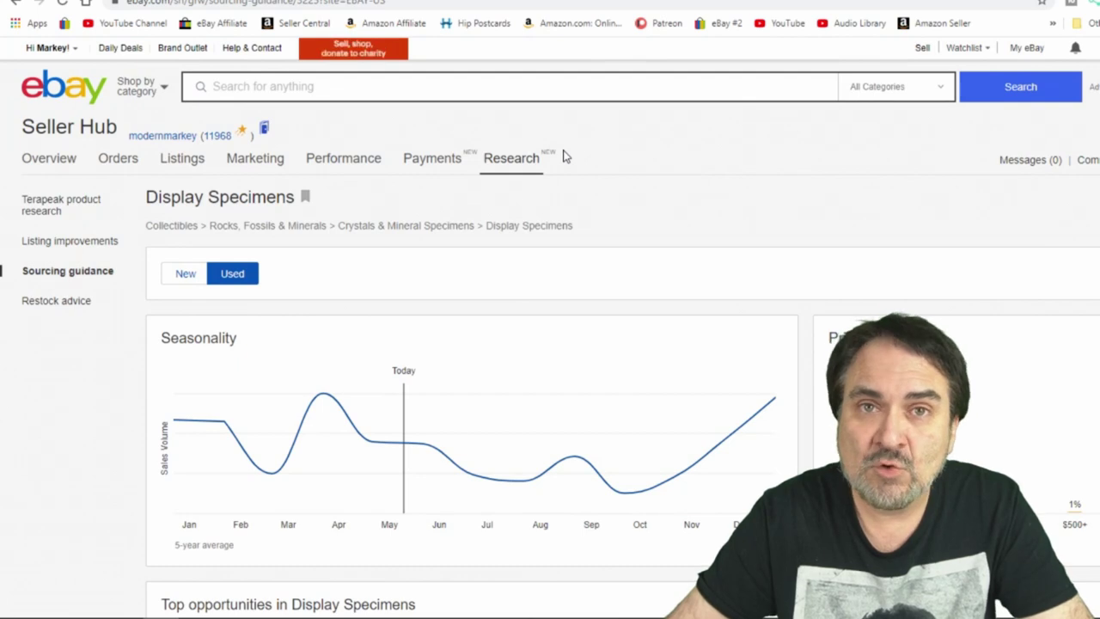
pyautogui.scroll(-3, 563, 158)
pyautogui.scroll(2, 562, 160)
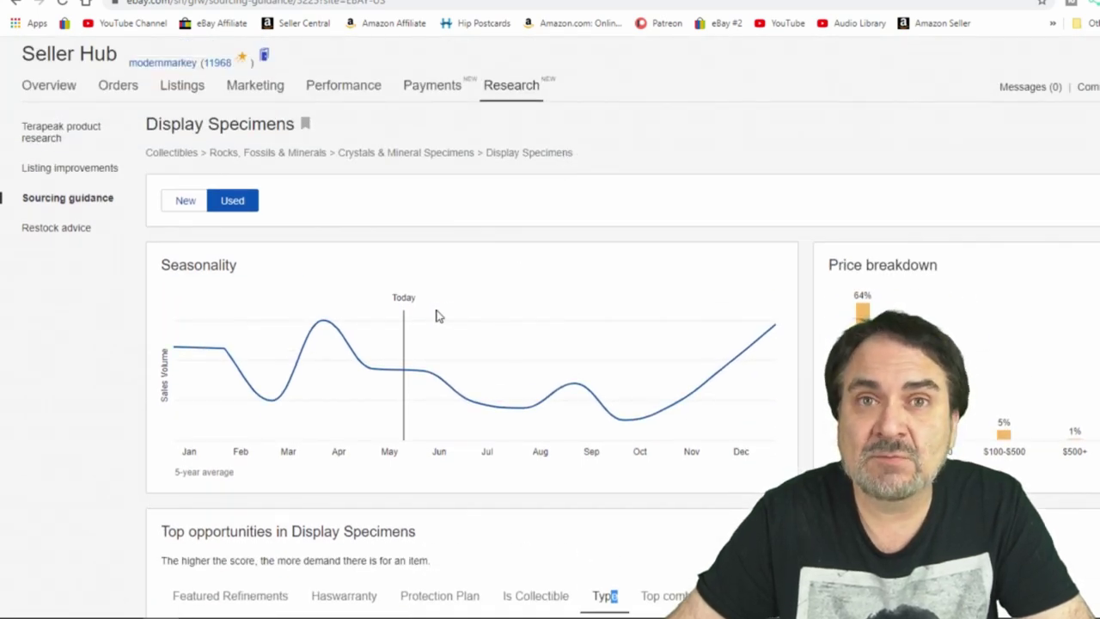
pyautogui.scroll(-1, 798, 249)
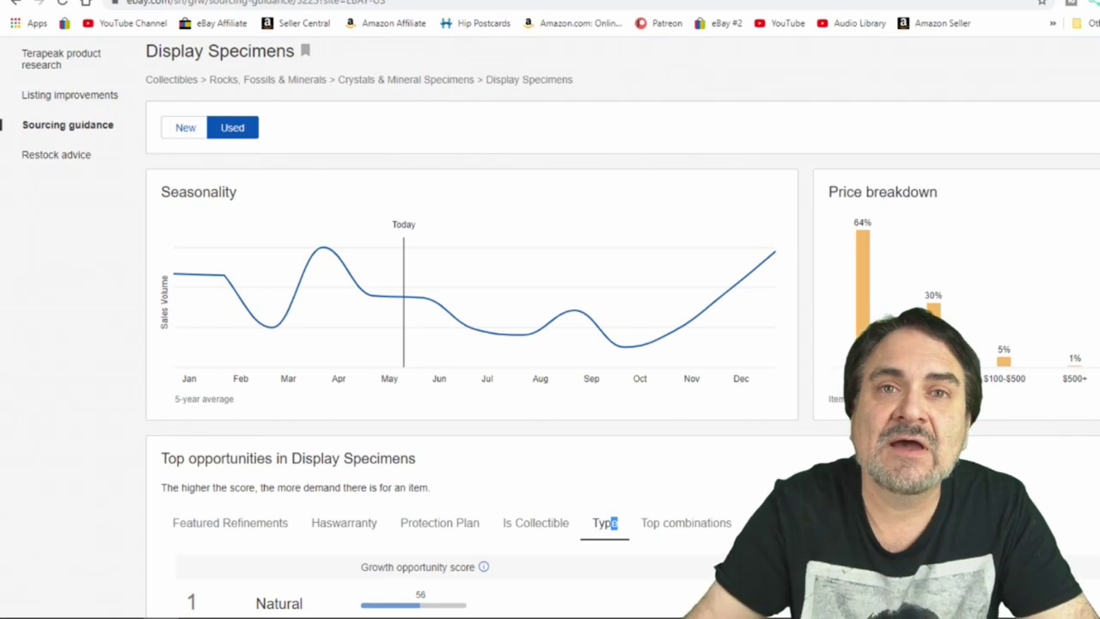
pyautogui.scroll(3, 550, 343)
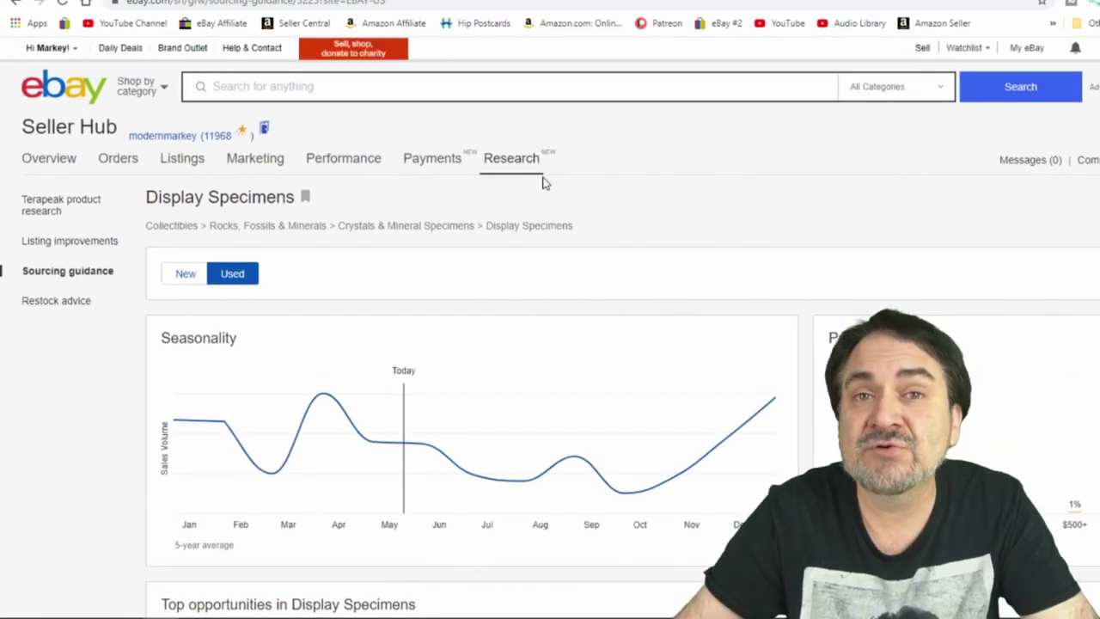